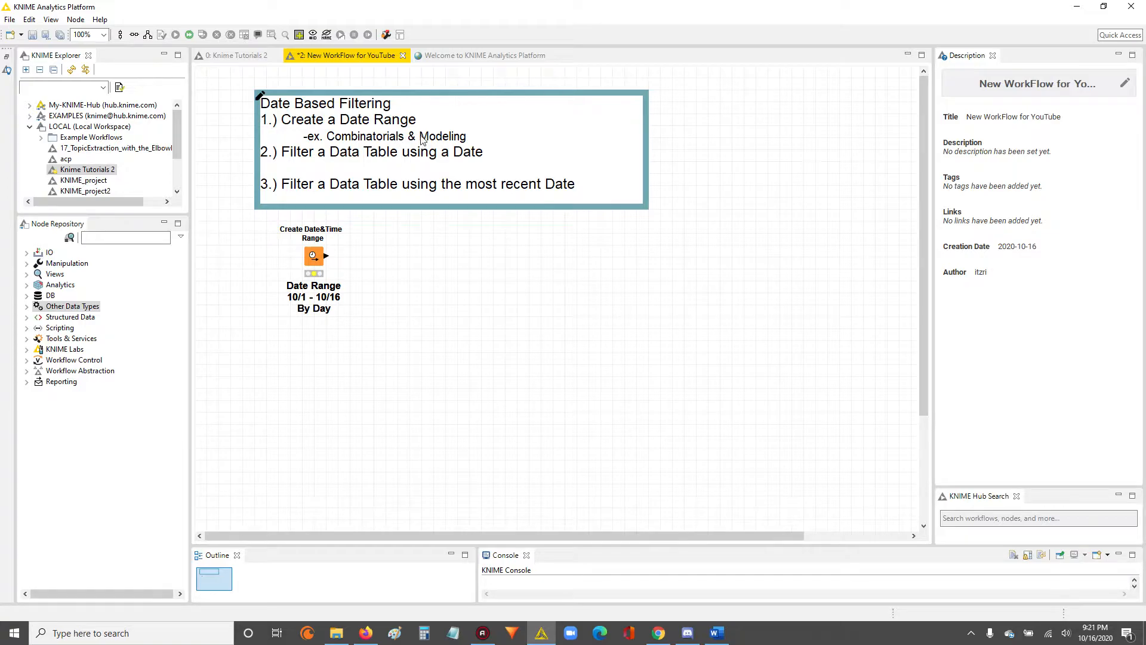
- Search the node repository for "date" to find the date and time nodes
click(125, 238)
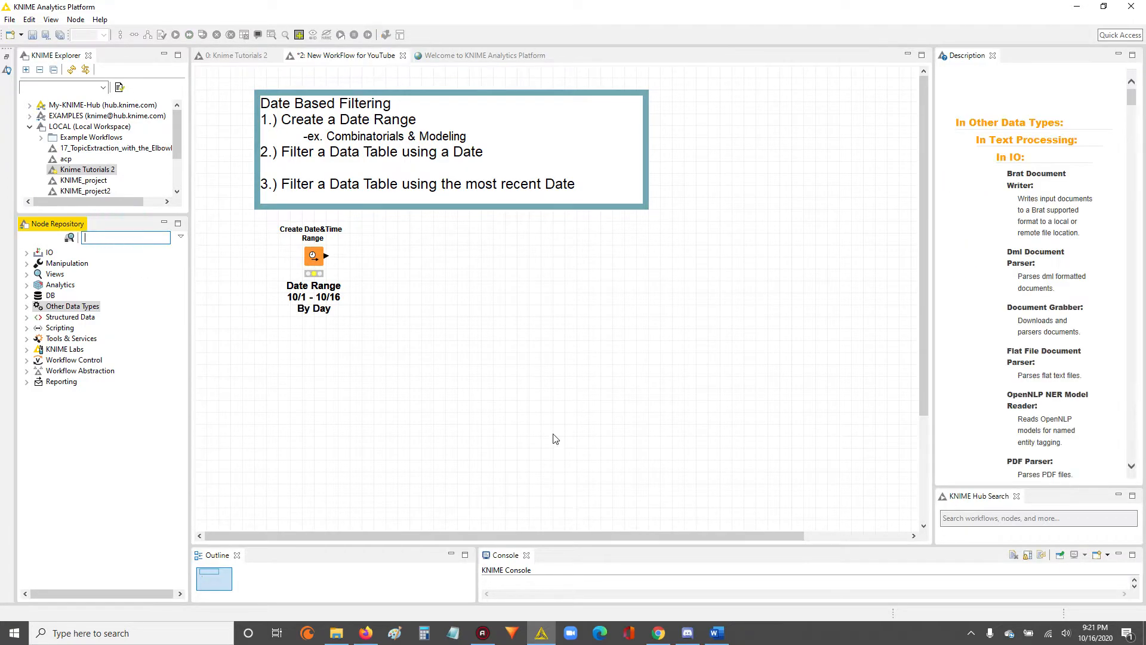
text(date)
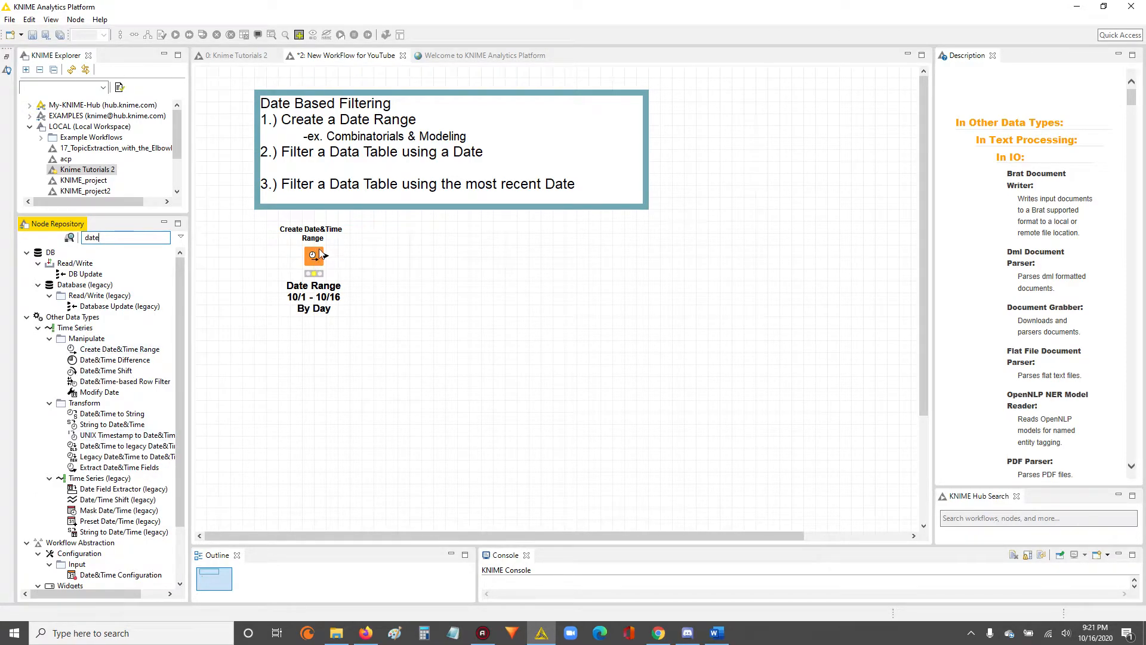
double_click(312, 298)
click(375, 350)
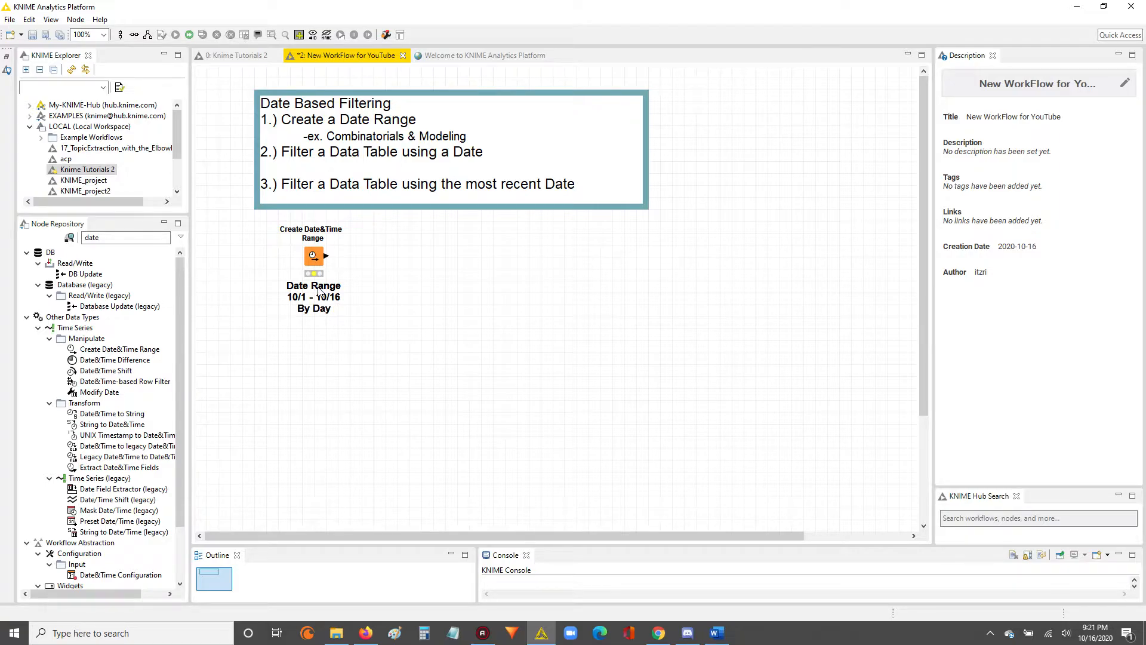
- Configure the Create Date&Time Range node with output type Date and a variable number of rows
double_click(312, 256)
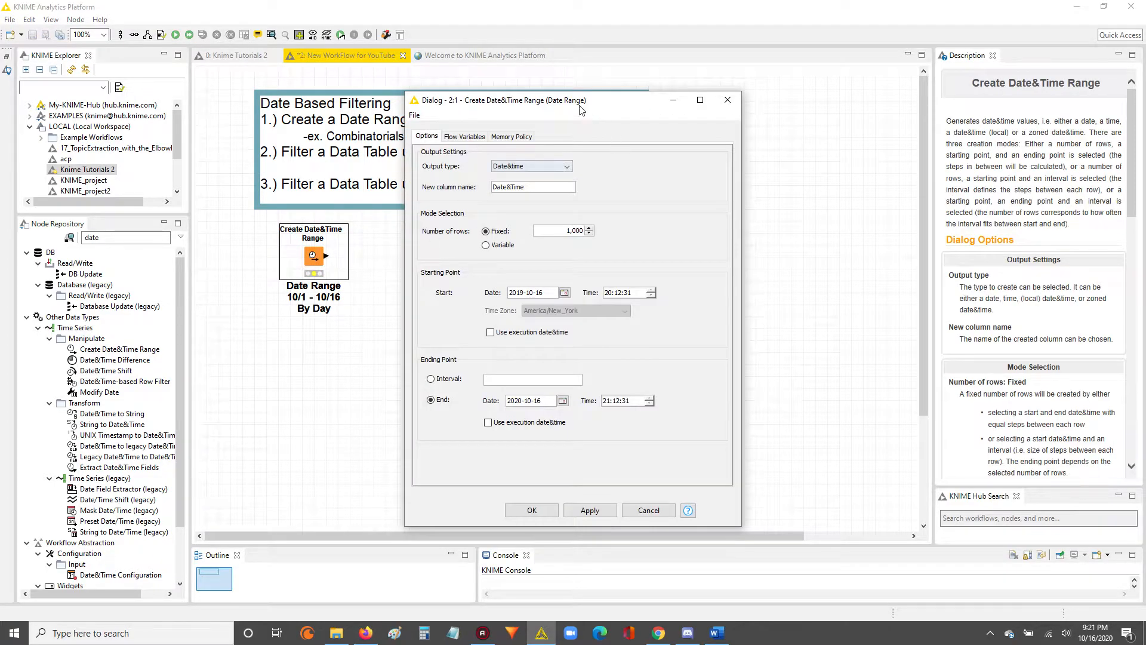
drag(526, 106, 483, 171)
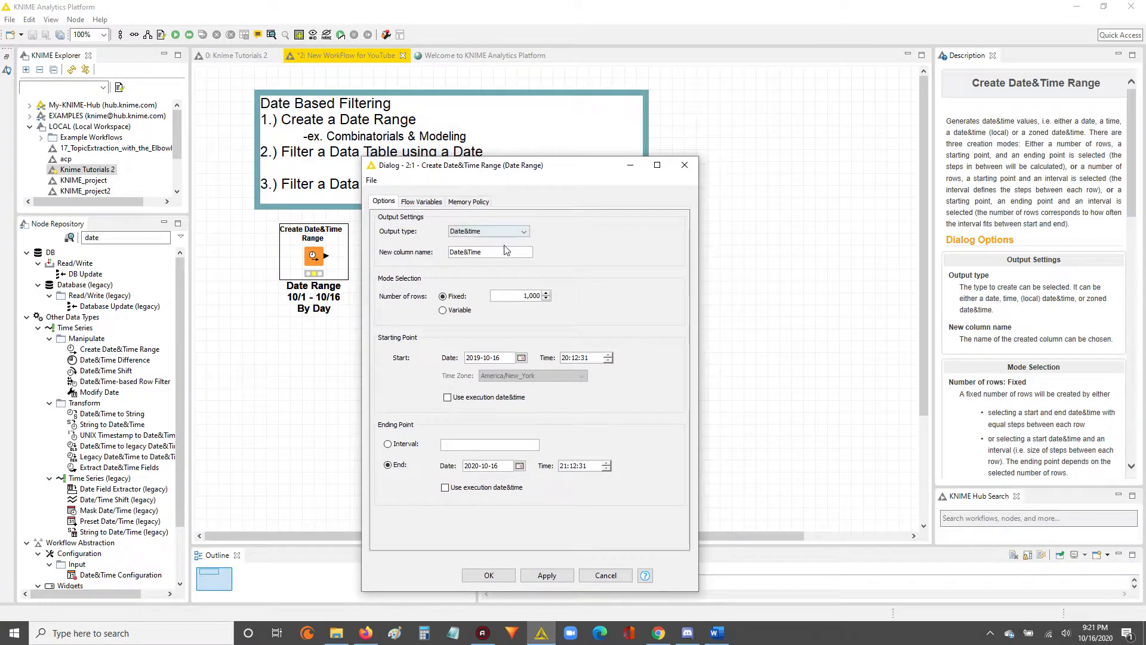
click(522, 239)
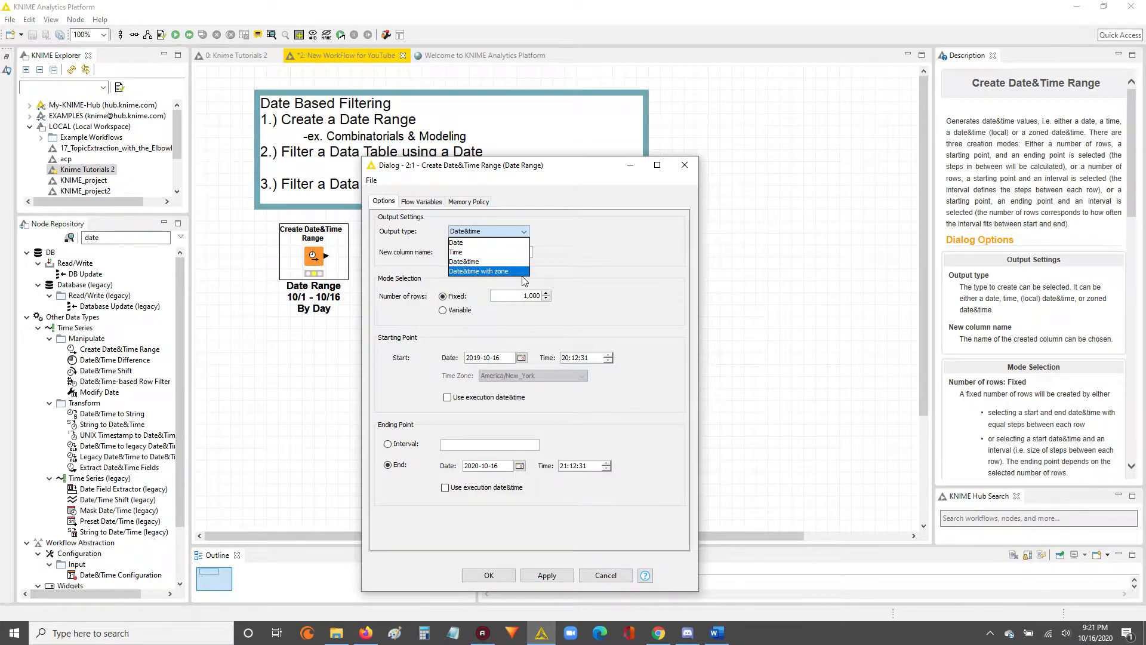
click(474, 243)
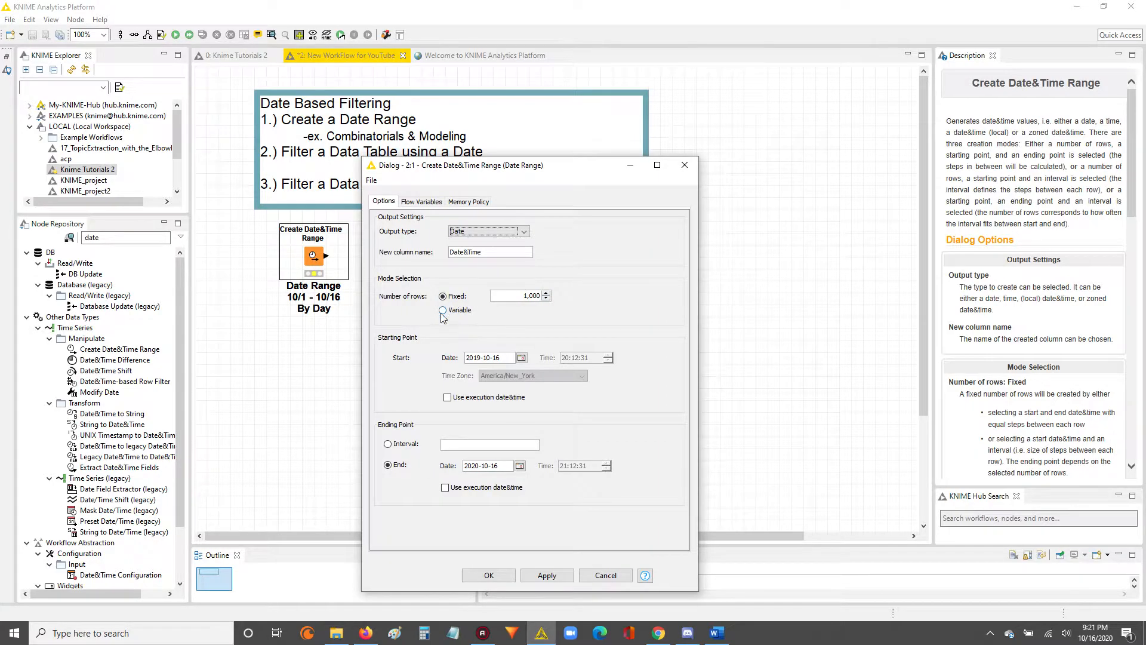
drag(525, 296, 545, 295)
click(520, 295)
click(443, 310)
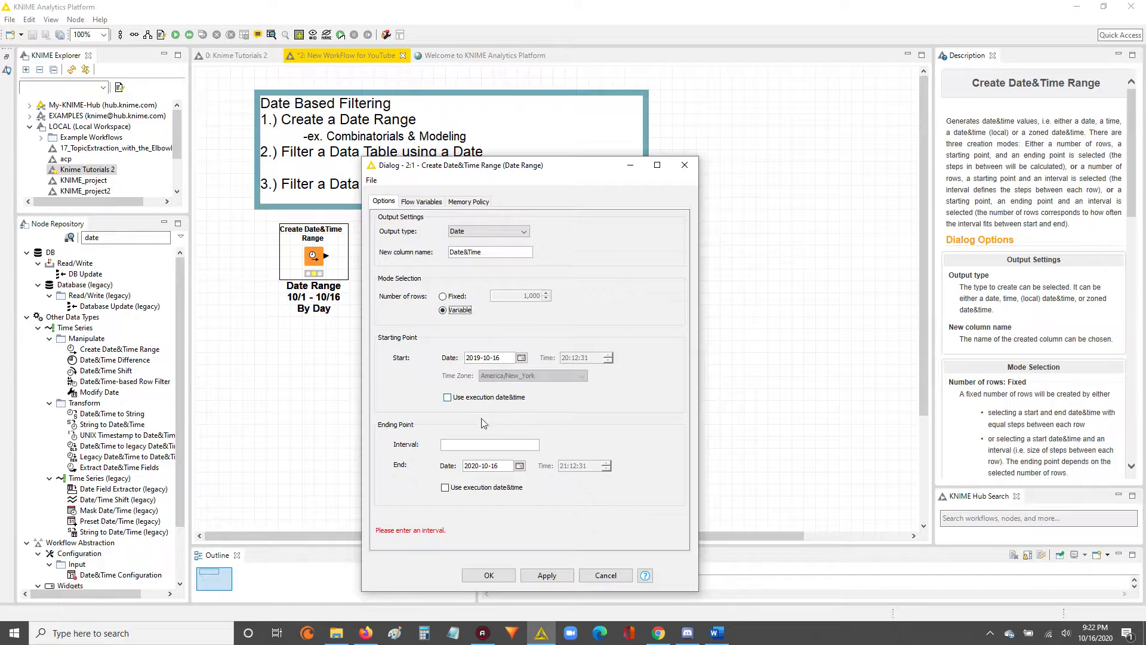
- Set the range's starting date to 2019-10-01 and its ending date to 2020-10-16
click(451, 443)
click(503, 357)
click(522, 357)
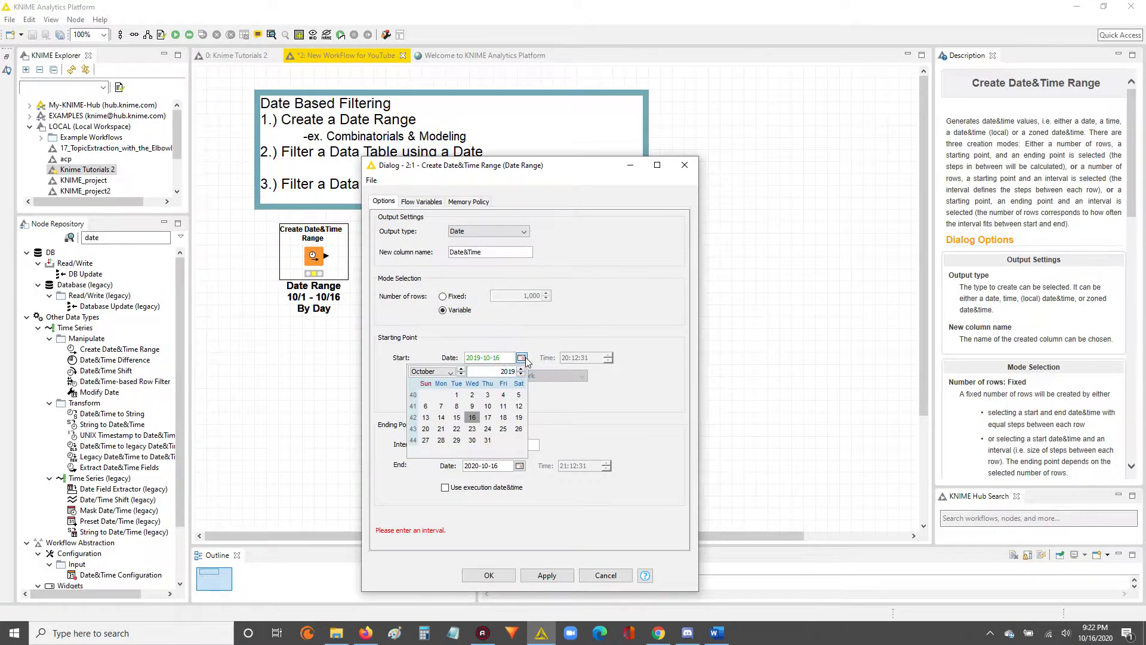
click(457, 396)
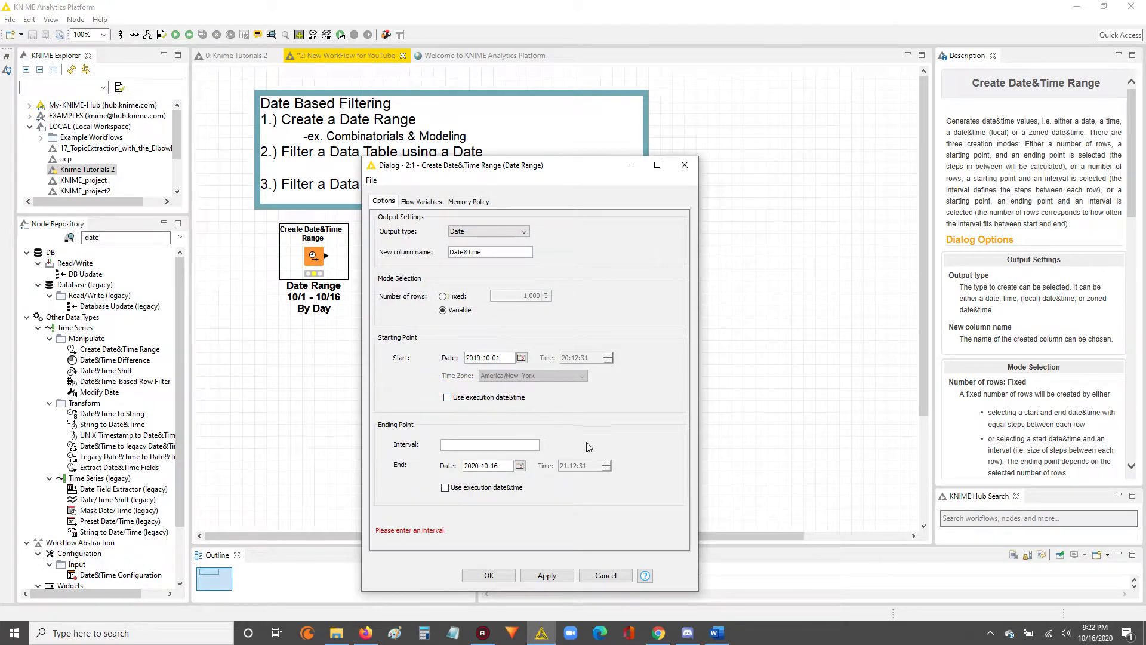
click(520, 466)
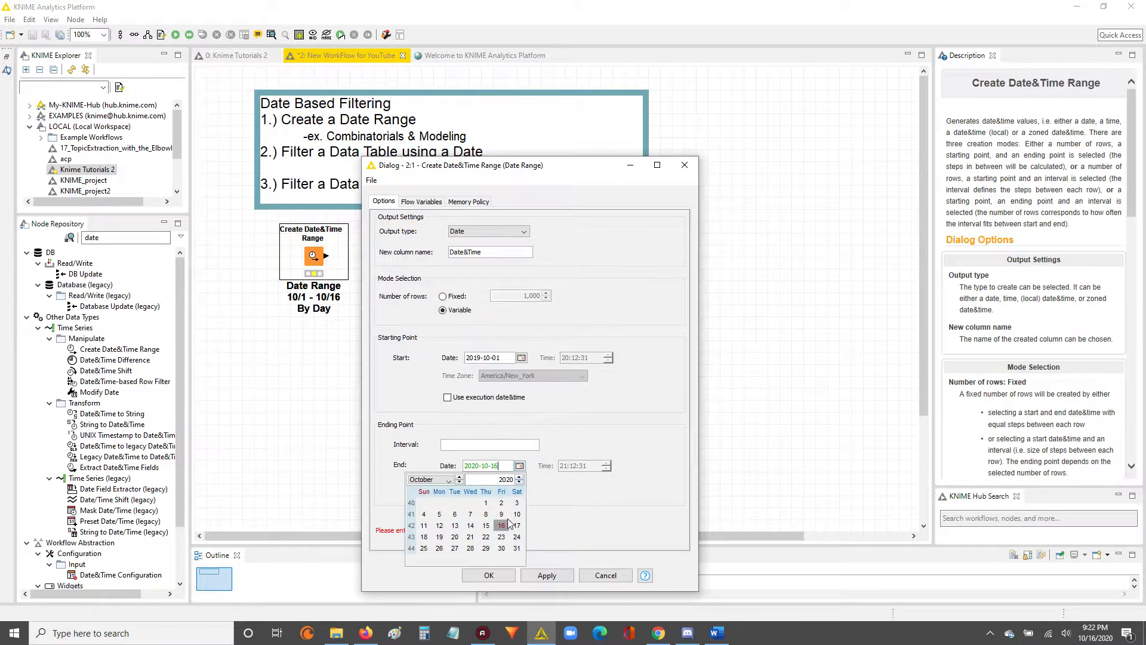
click(501, 526)
- Set the range interval to 1d, apply the node settings and close the configuration
click(455, 443)
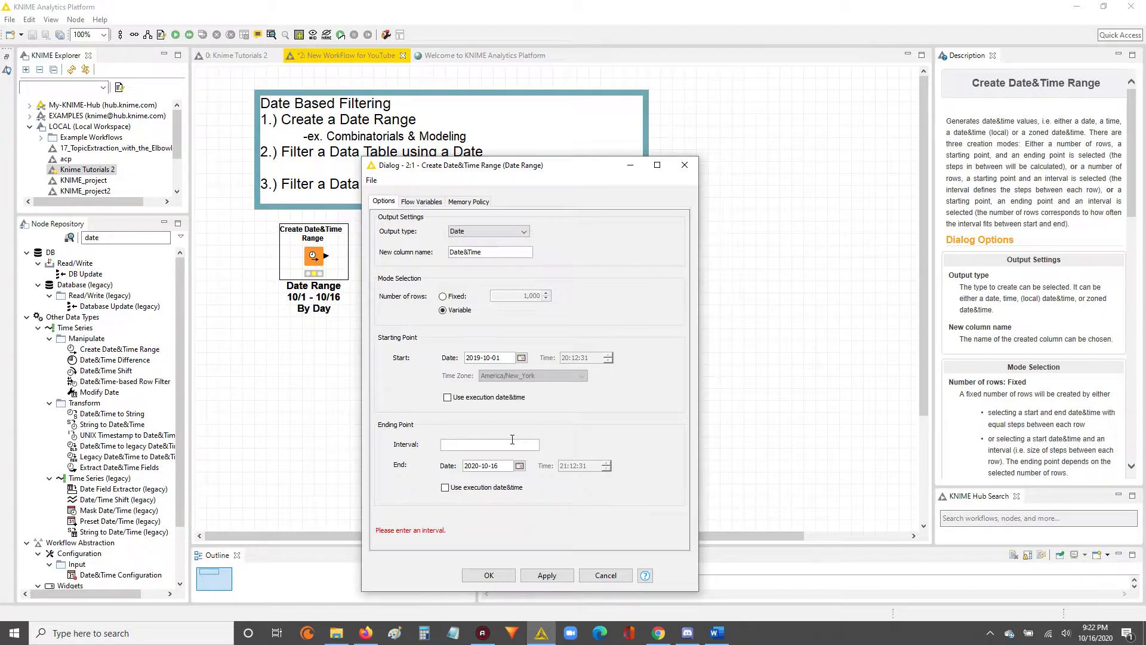
text(1d)
click(547, 577)
click(489, 576)
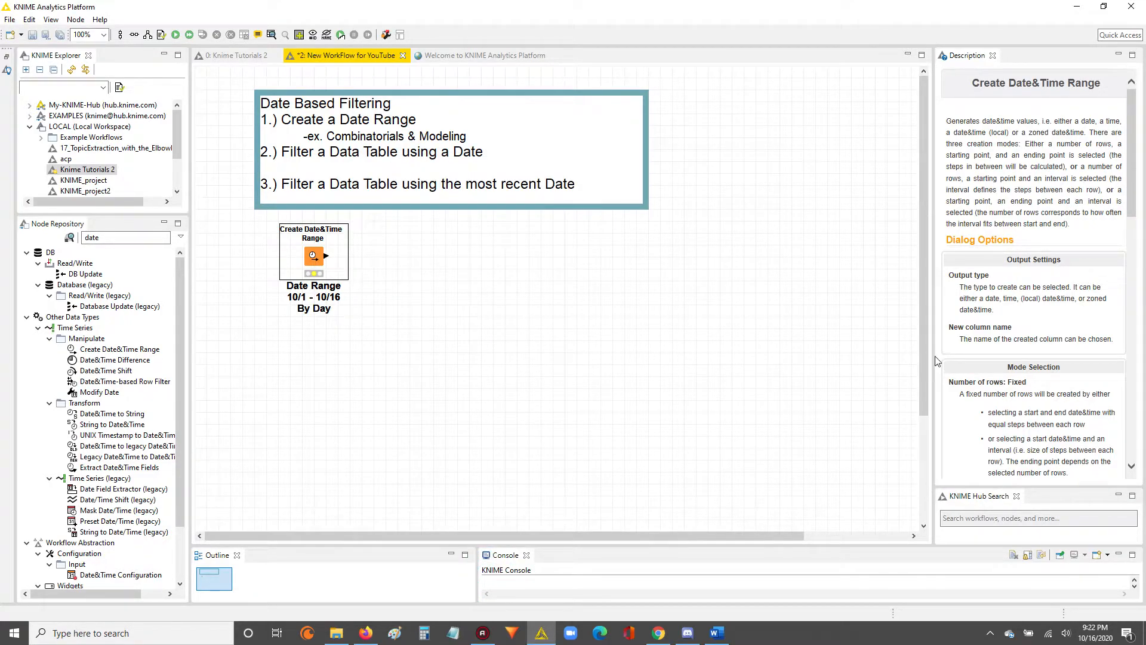
- Widen the node description and look up the short letter notation for date-based and time-based intervals
drag(932, 357, 866, 357)
scroll(1019, 334, down, 10)
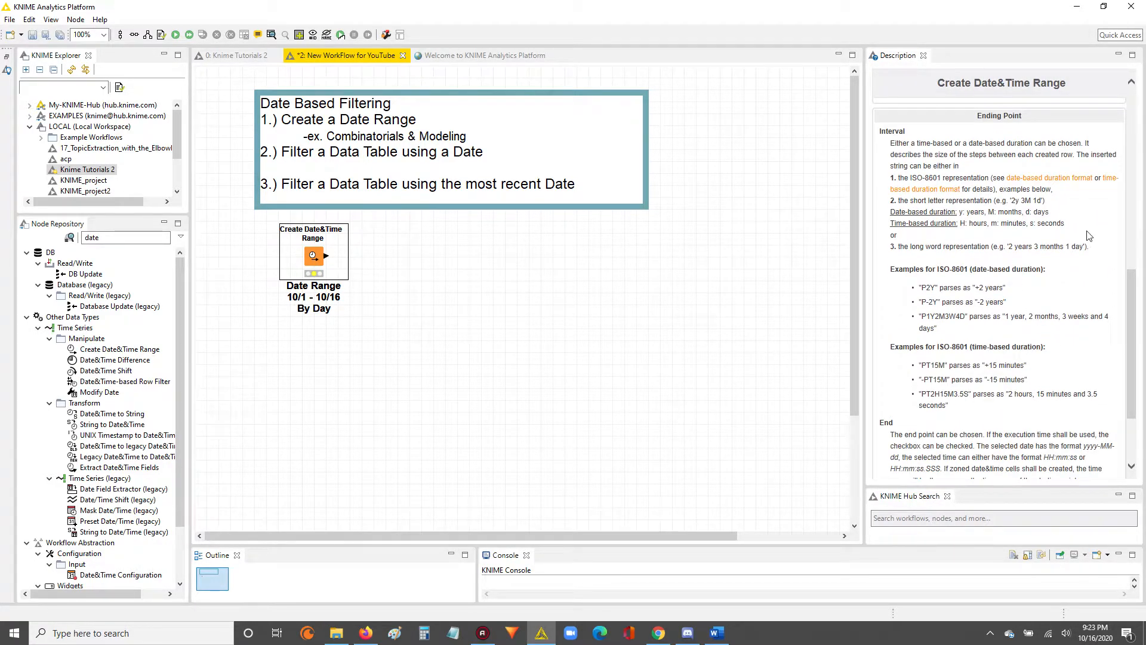
drag(1088, 227, 883, 221)
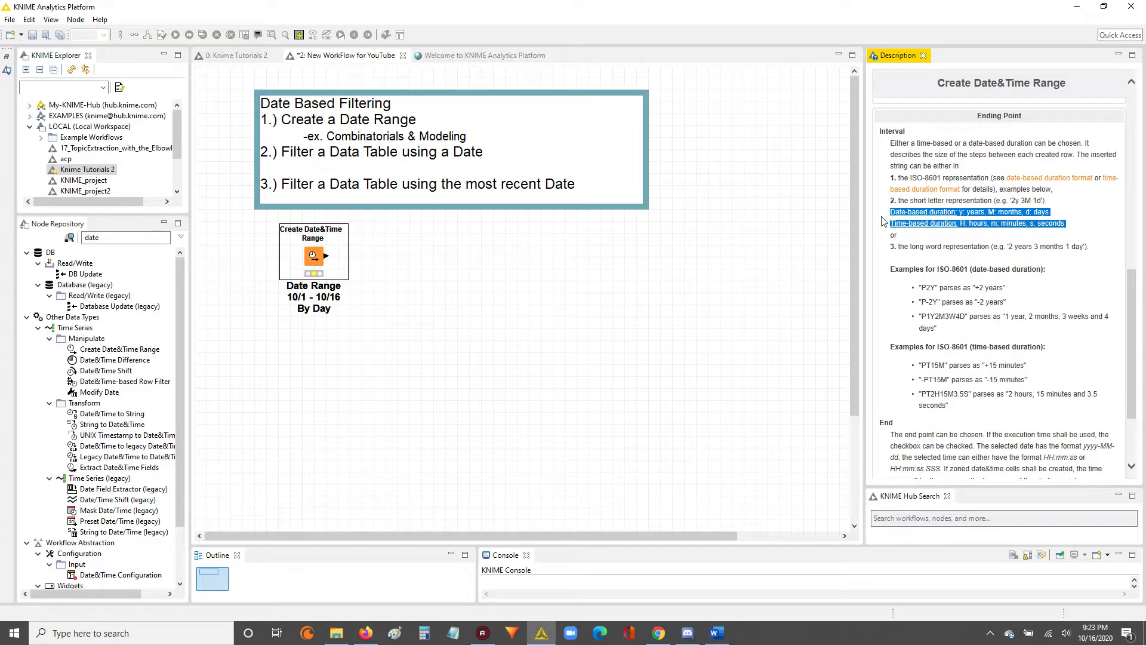
click(1084, 237)
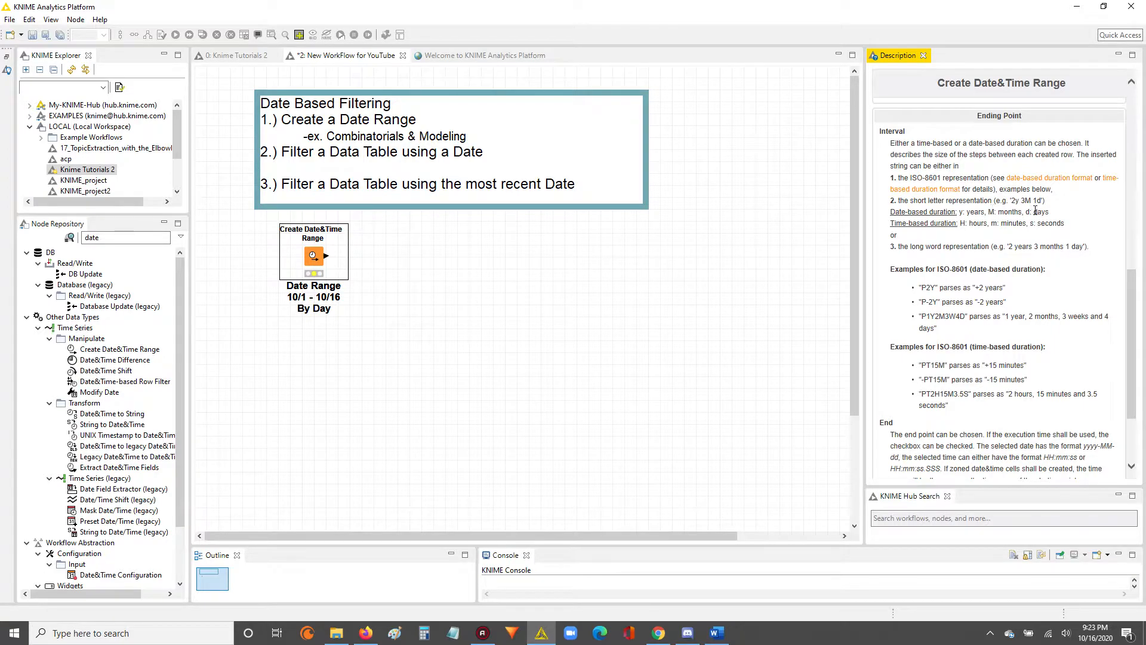
drag(1051, 212, 1028, 215)
click(364, 285)
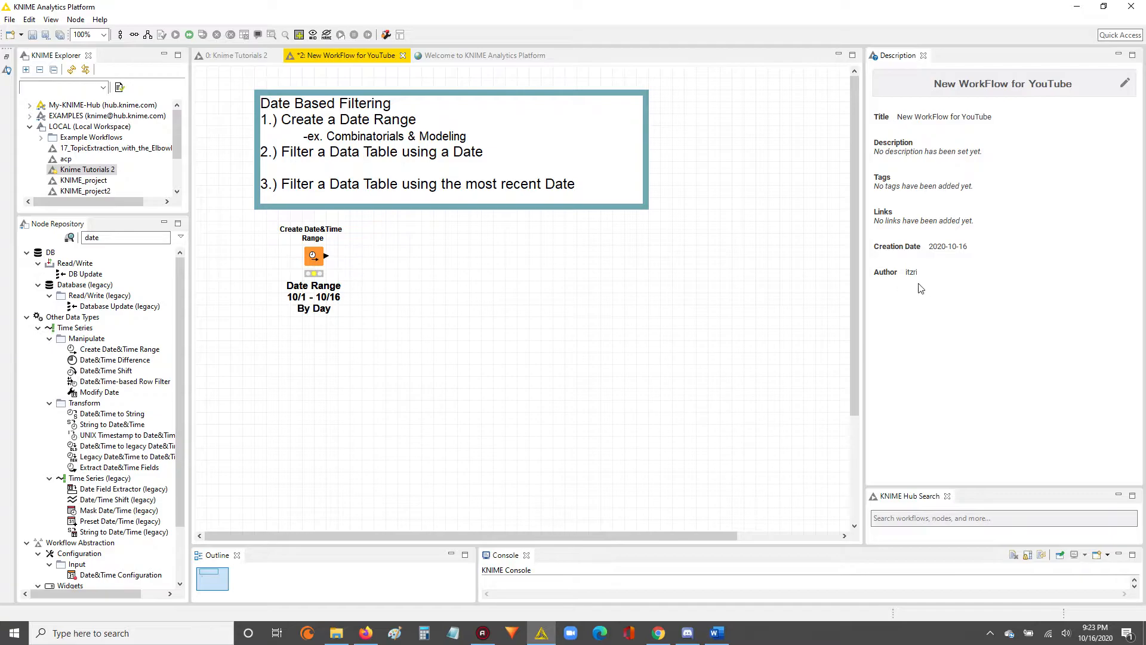
- Reselect the Create Date&Time Range node and review the date-based duration letters in its Ending Point description
click(328, 270)
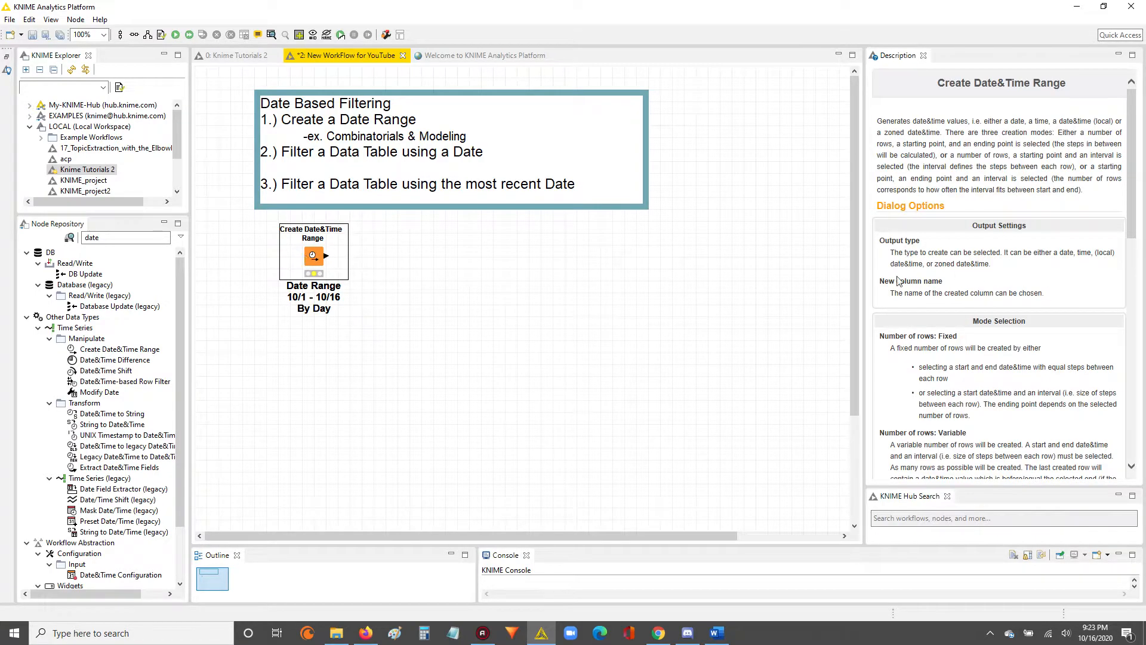
scroll(1005, 289, down, 3)
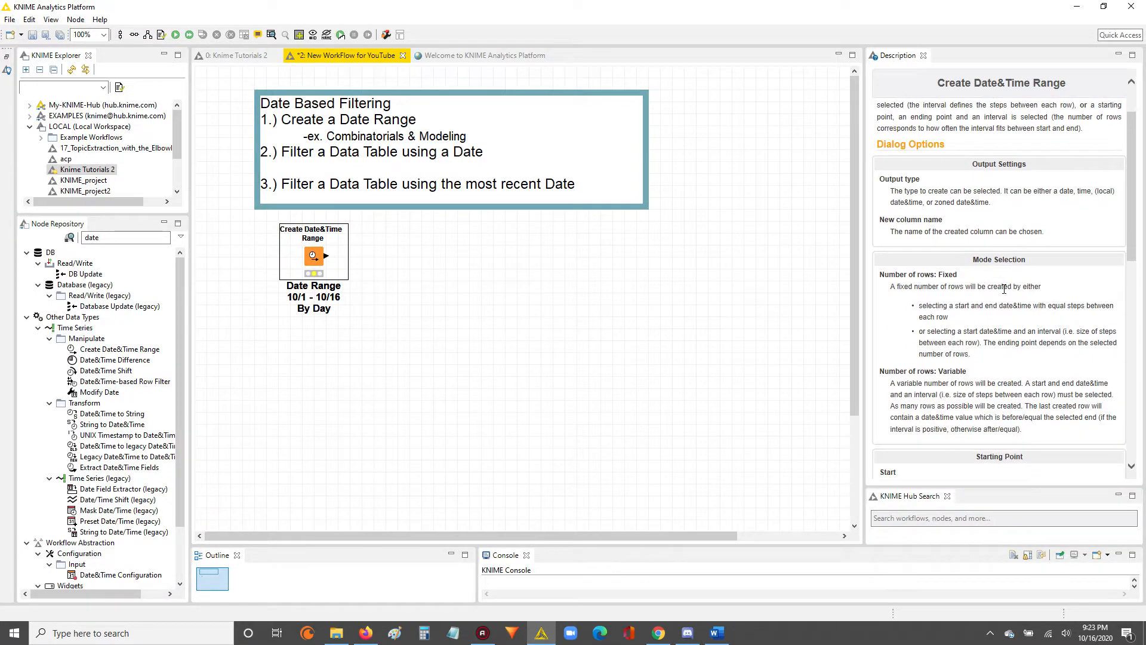
scroll(1005, 289, down, 10)
scroll(1016, 307, up, 5)
scroll(1016, 308, down, 10)
scroll(1018, 308, up, 10)
scroll(1018, 308, down, 10)
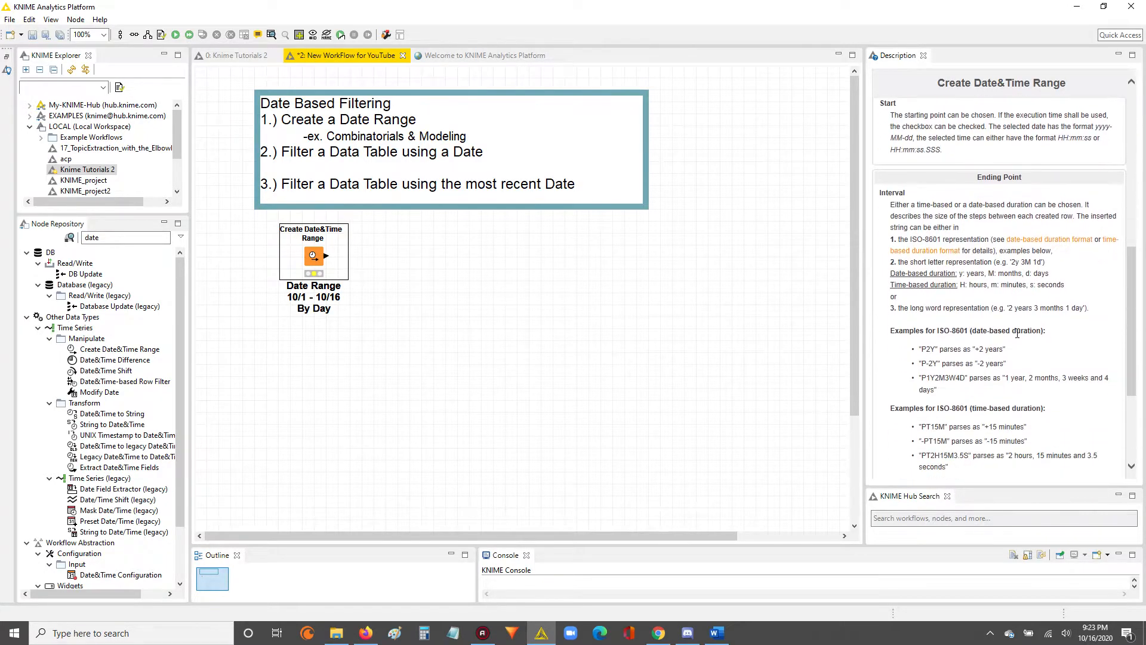
drag(1060, 274, 894, 276)
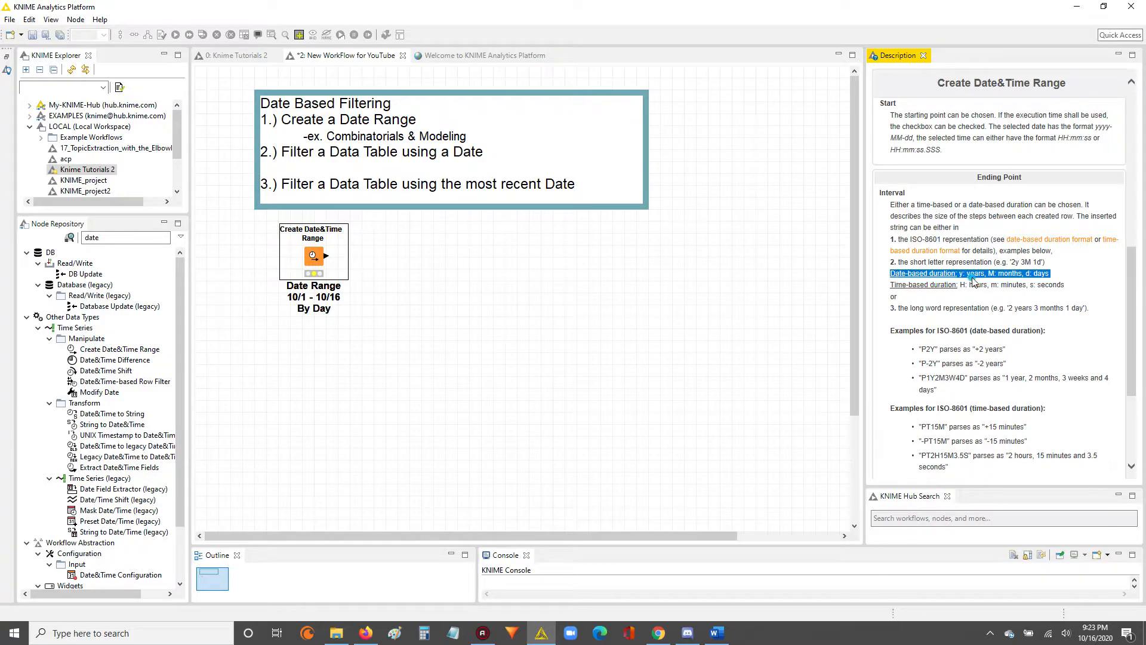
click(1030, 281)
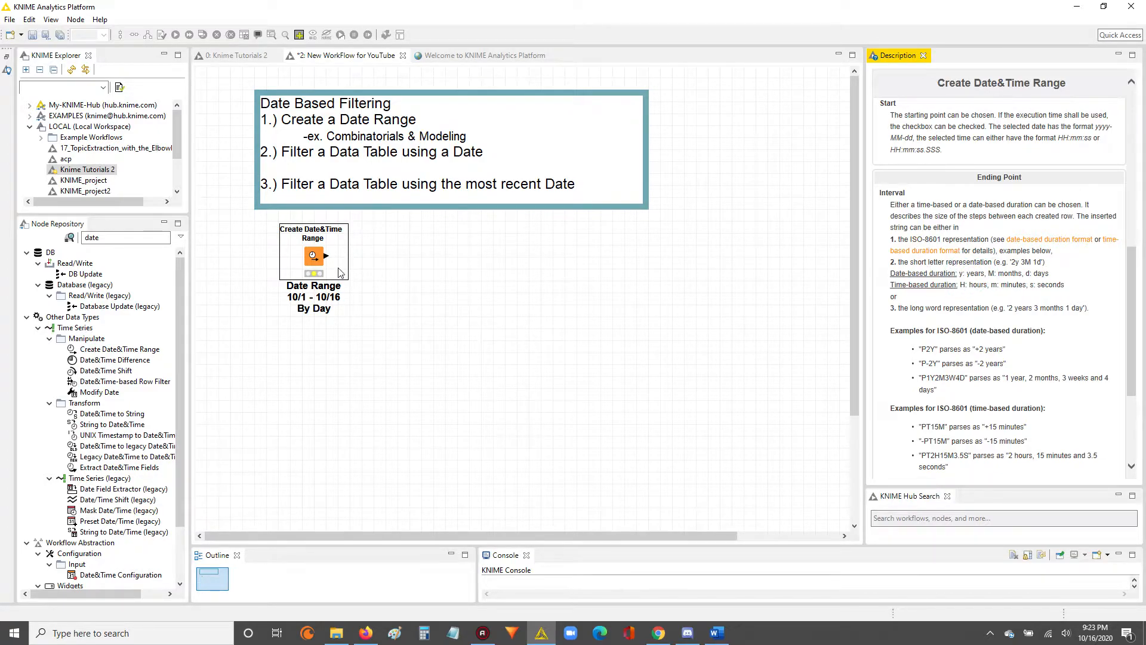
- Execute the Create Date&Time Range node
click(316, 257)
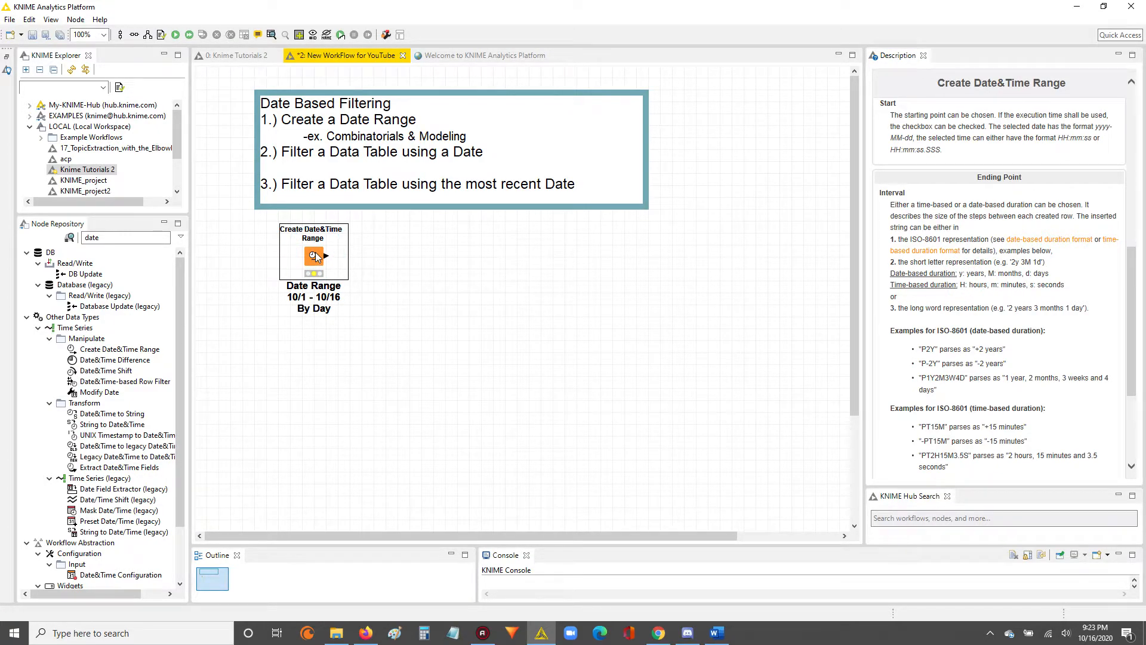
right_click(317, 257)
click(363, 277)
- Open the node's output table, examine the generated dates in the Date&Time column, and close the table
right_click(307, 250)
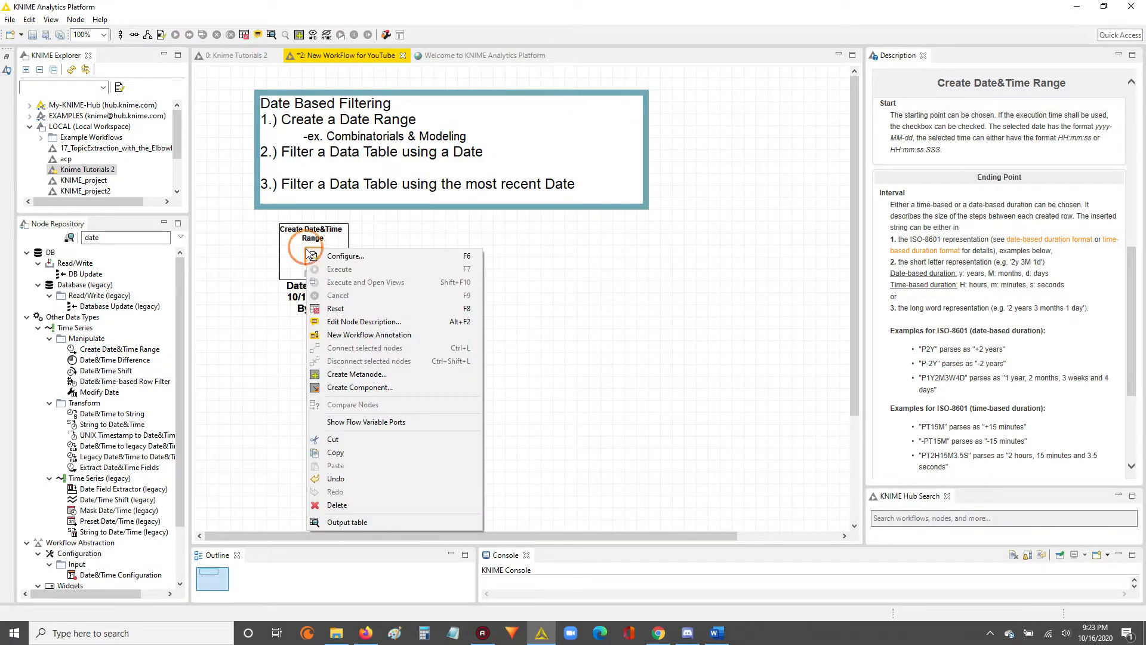
click(357, 520)
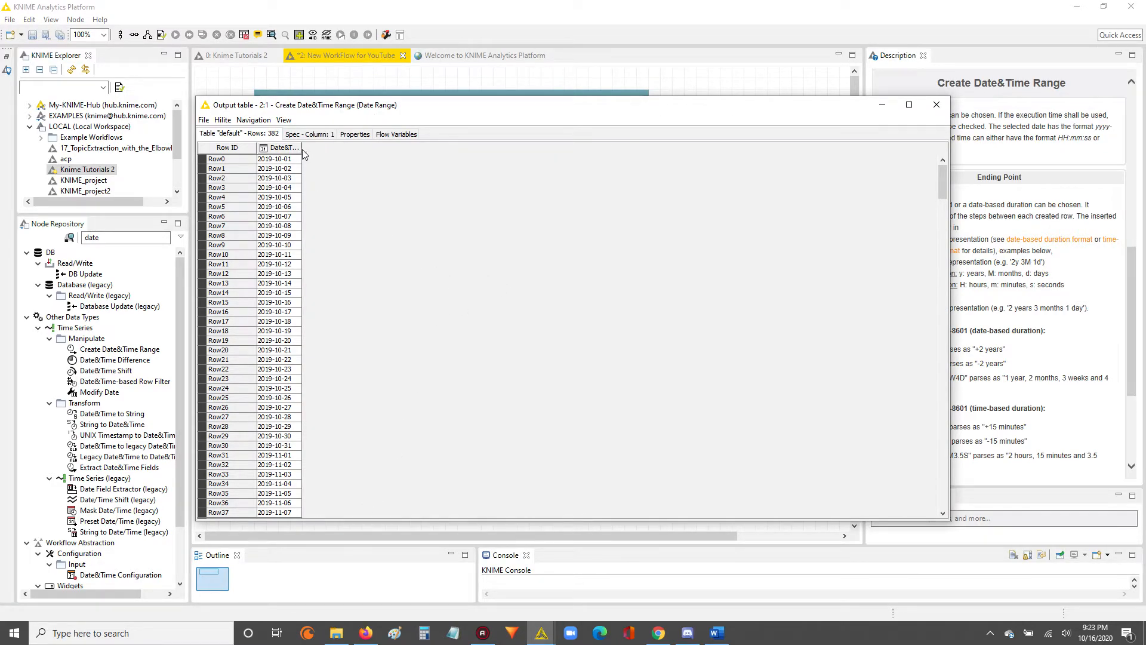
drag(301, 148, 402, 160)
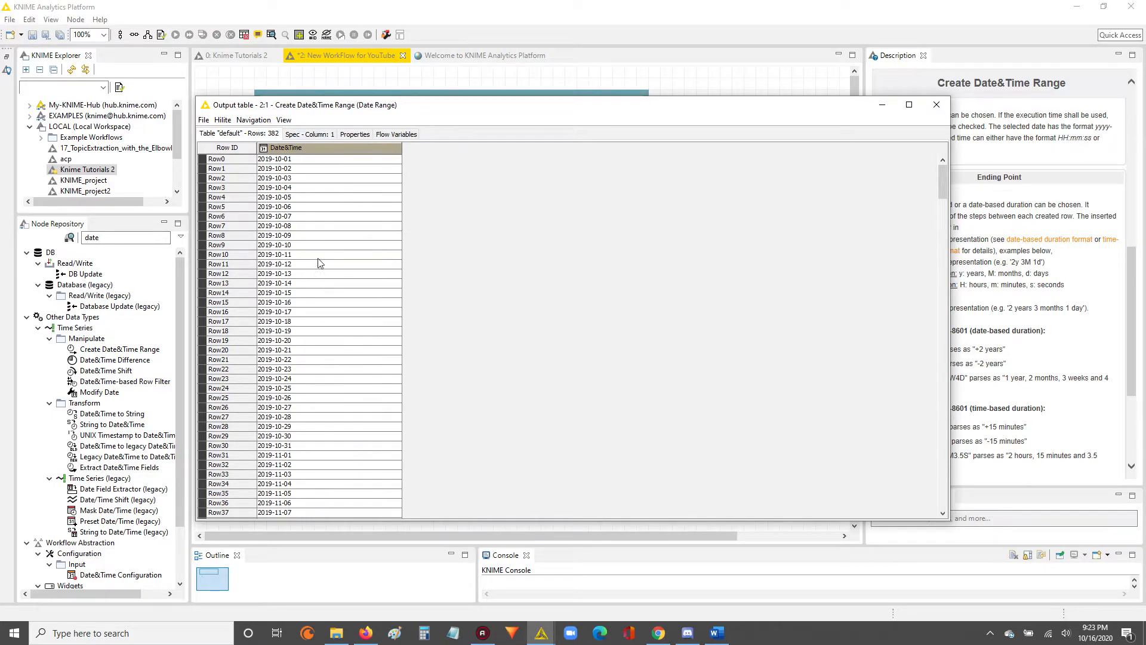
drag(321, 163, 387, 178)
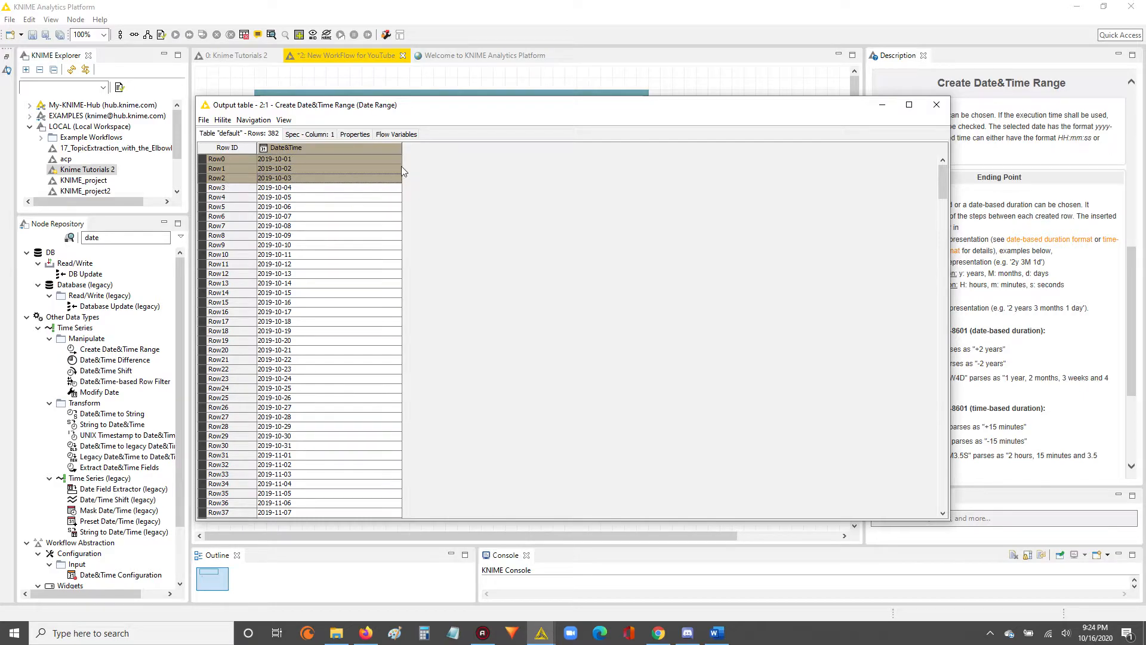
drag(397, 154, 331, 156)
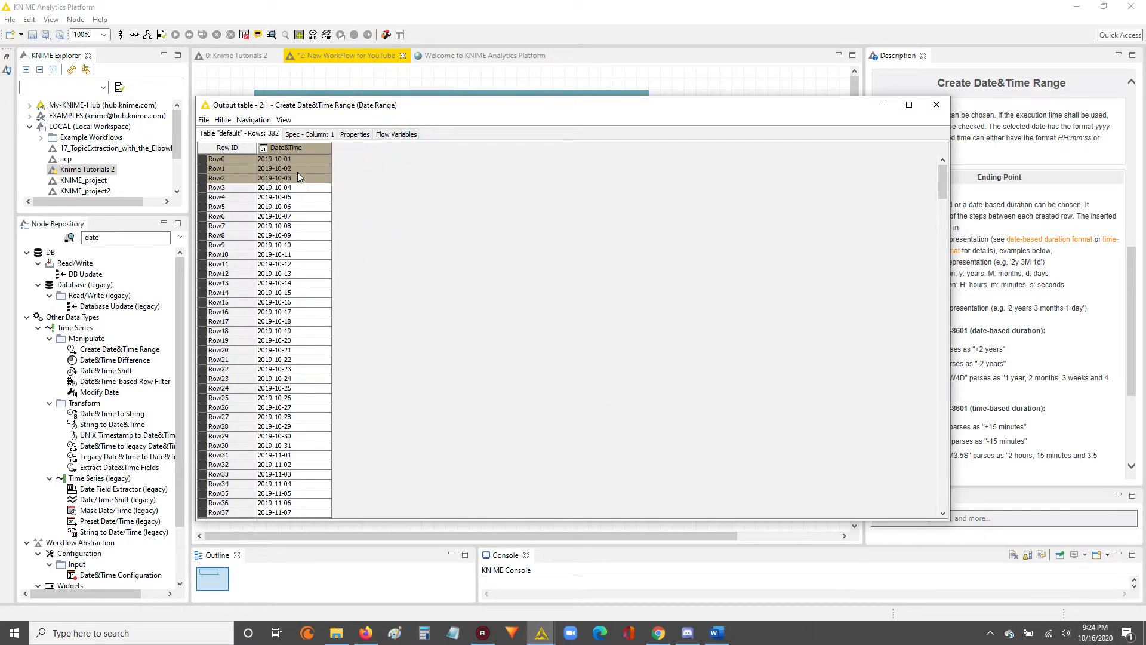
drag(288, 161, 290, 332)
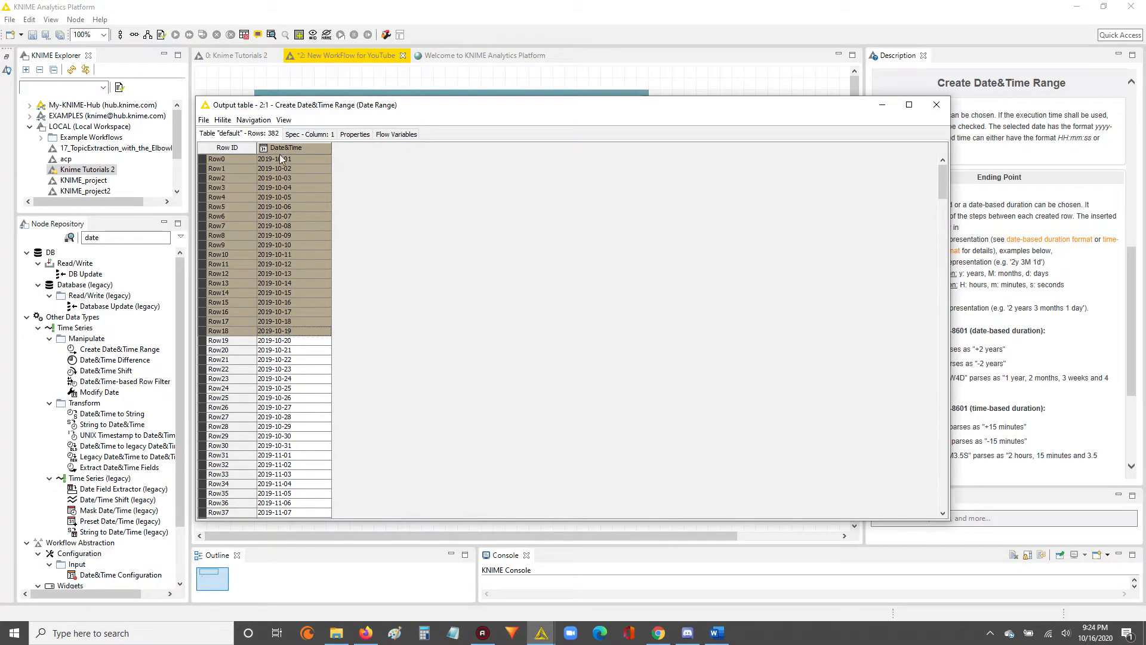
scroll(291, 161, down, 6)
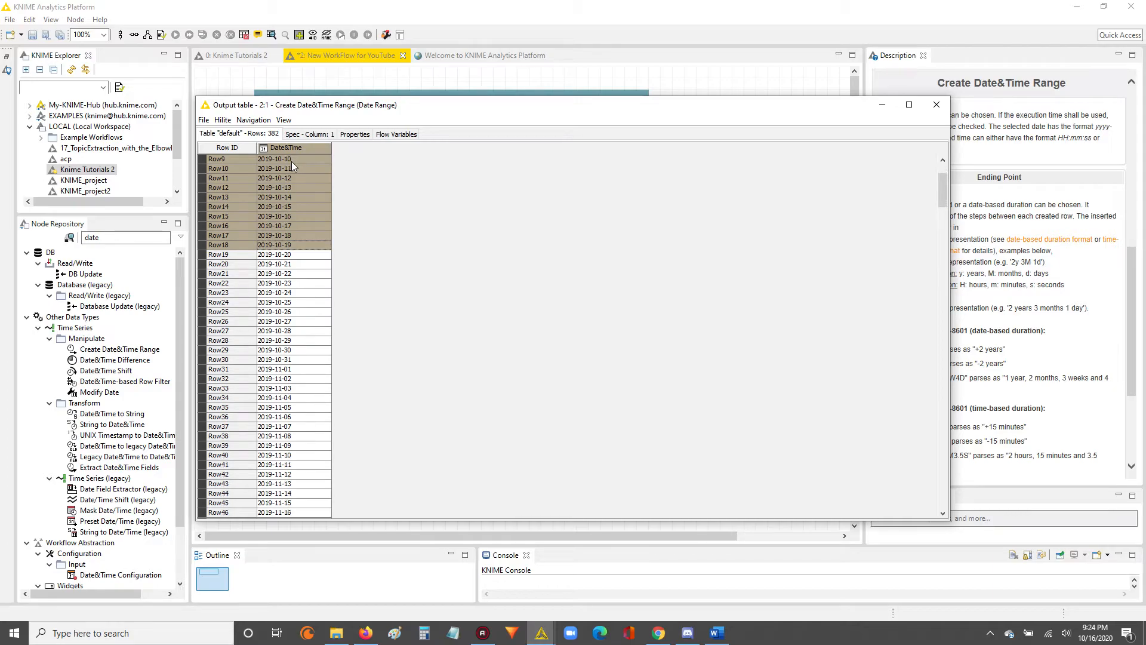
scroll(289, 224, down, 1)
drag(280, 283, 310, 388)
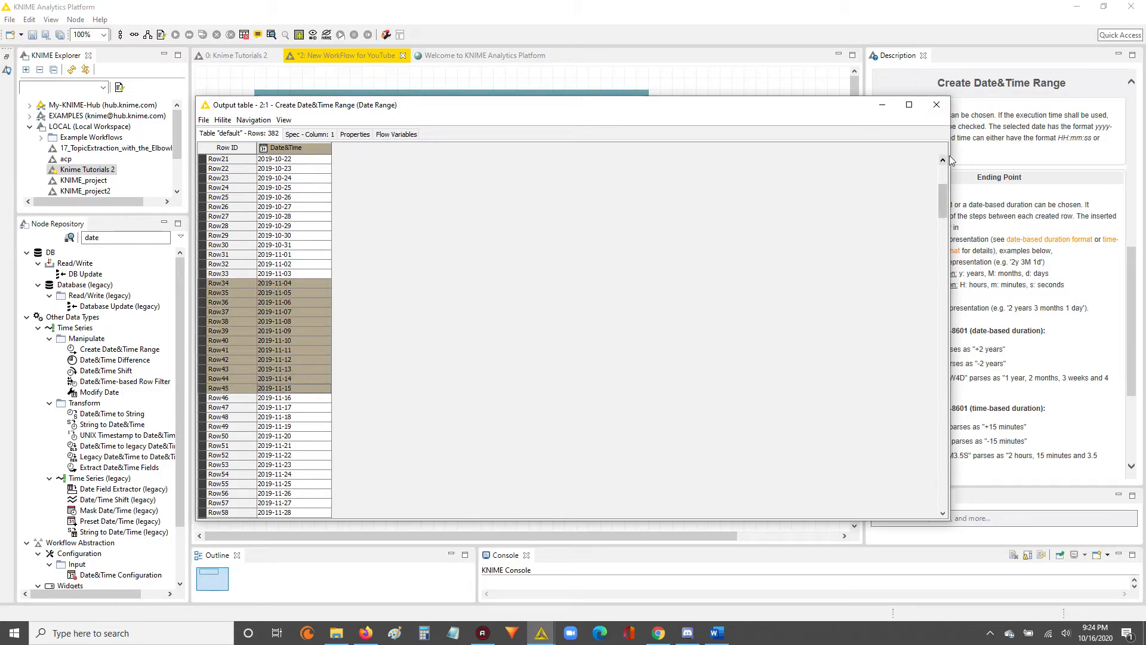
drag(300, 284, 322, 291)
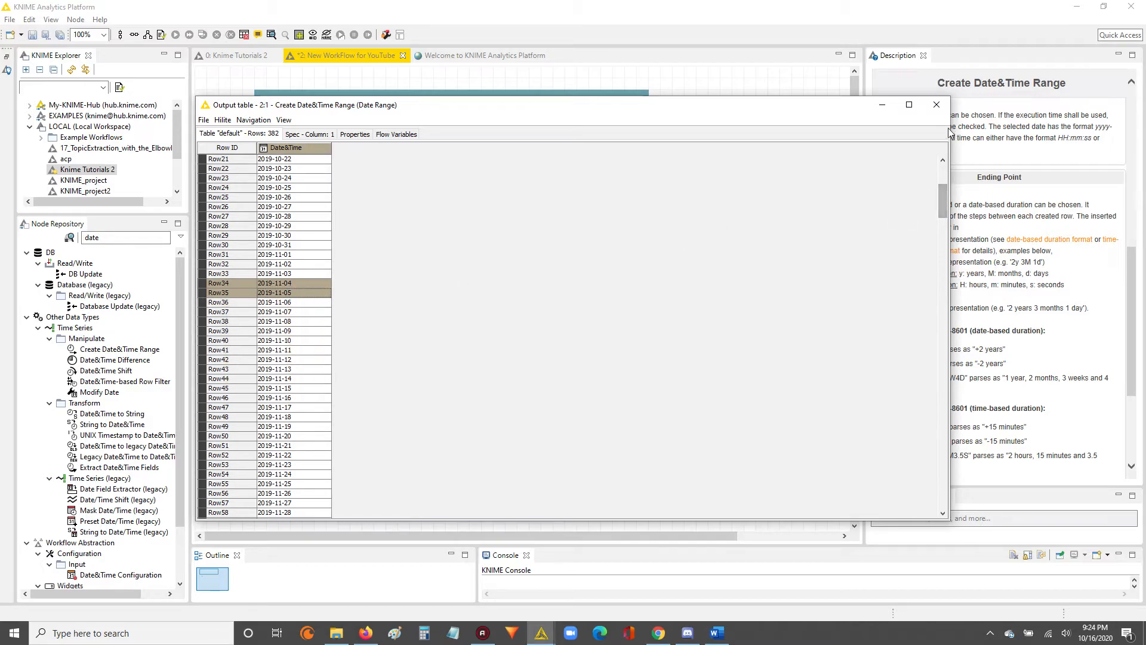
click(936, 104)
- Set the Create Date&Time Range node's starting date to 2020-10-01 and apply the setting, accepting the node reset
double_click(319, 256)
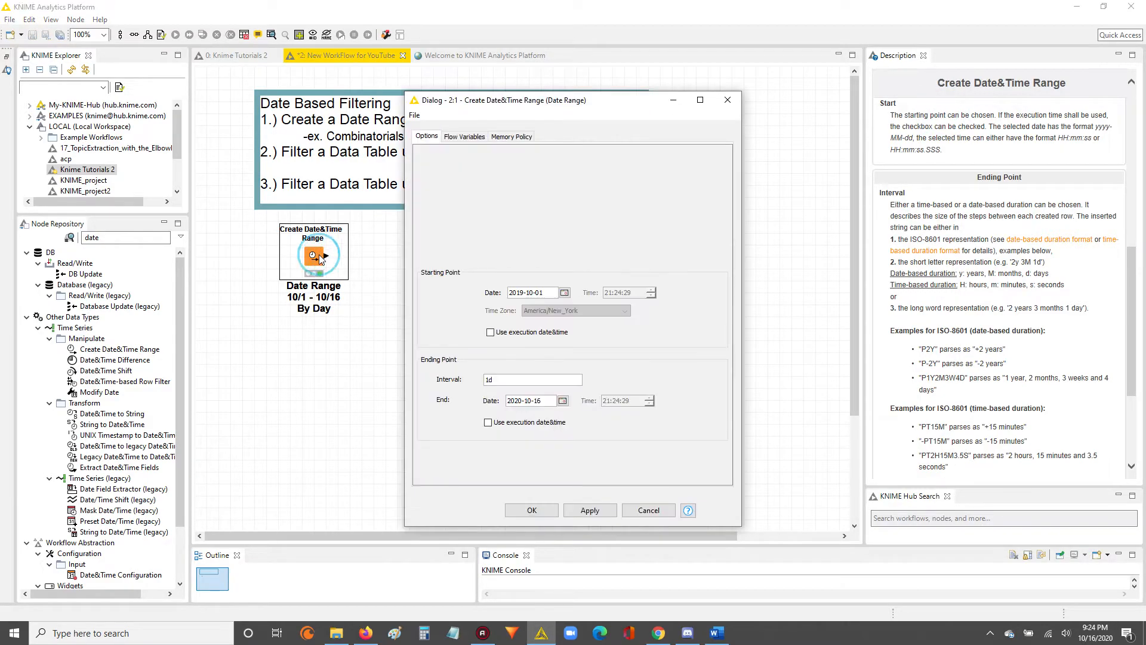
click(520, 291)
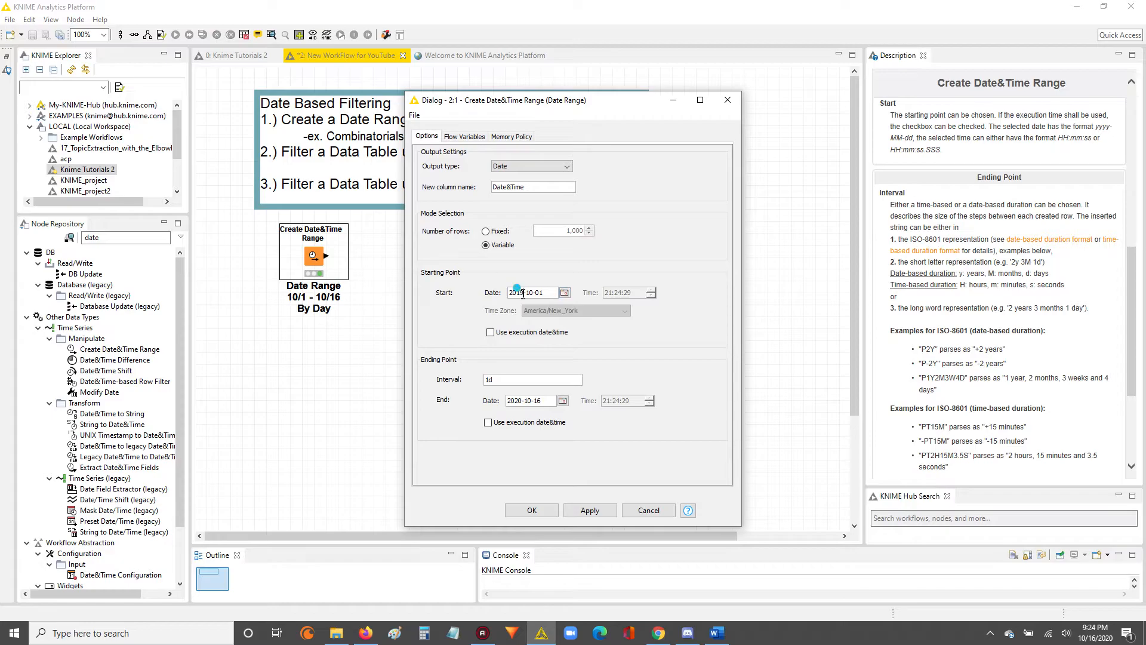
key(BackSpace)
key(BackSpace)
text(20)
click(598, 511)
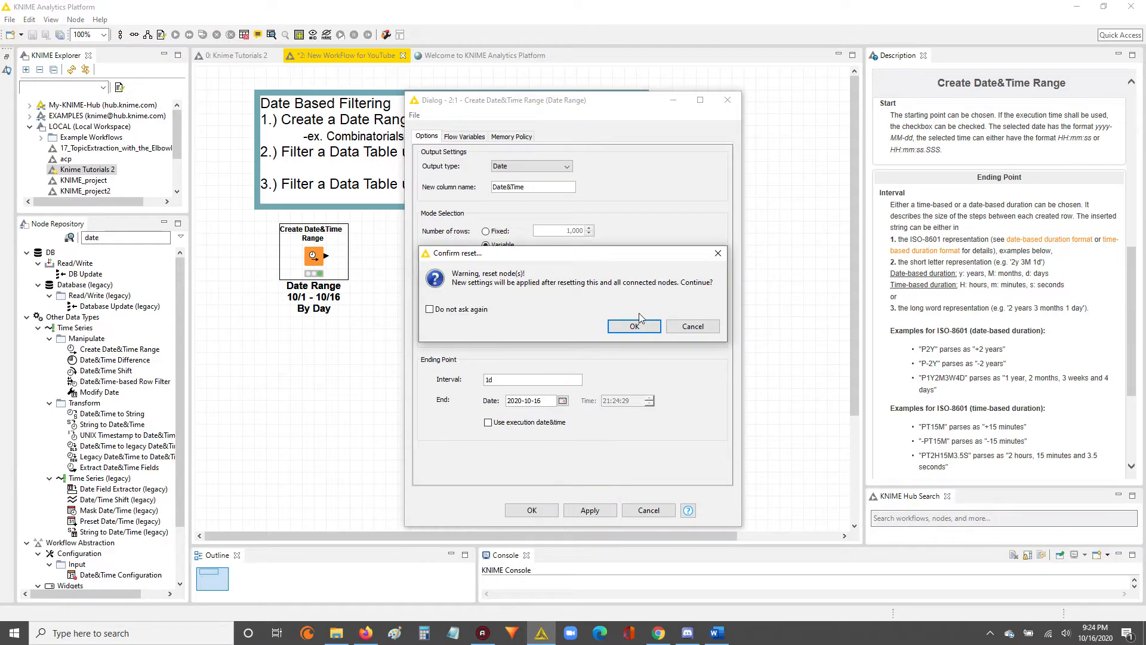
click(633, 327)
click(532, 510)
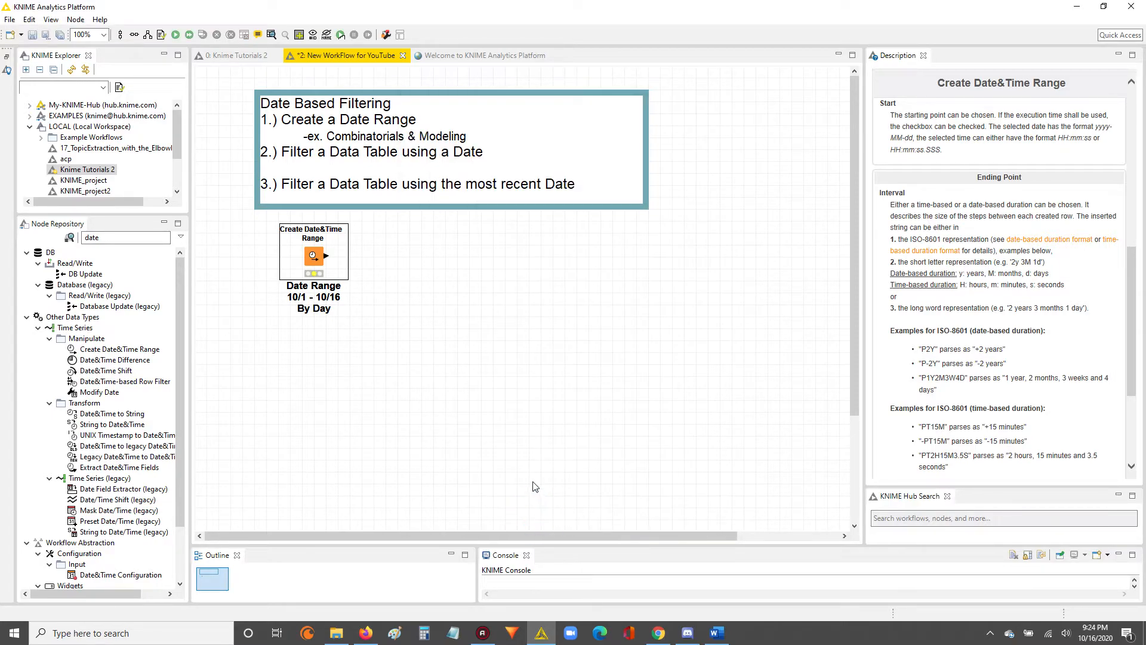
- Execute the Create Date&Time Range node and review the daily dates in its output table with the Date&Time column widened
key(F7)
right_click(315, 251)
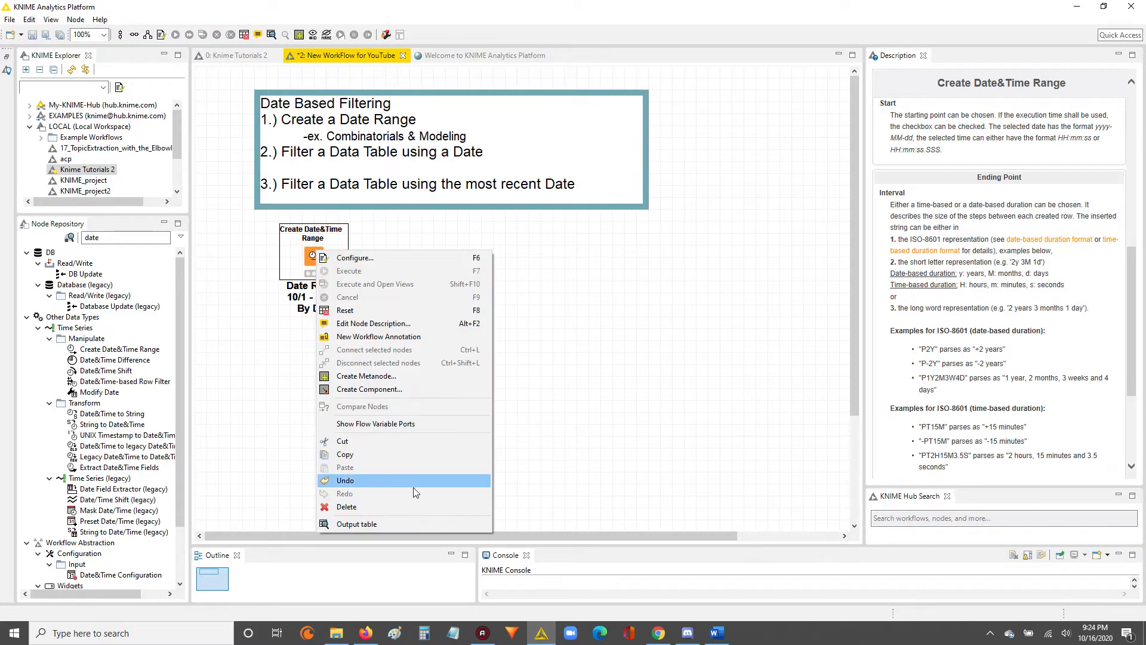
click(385, 526)
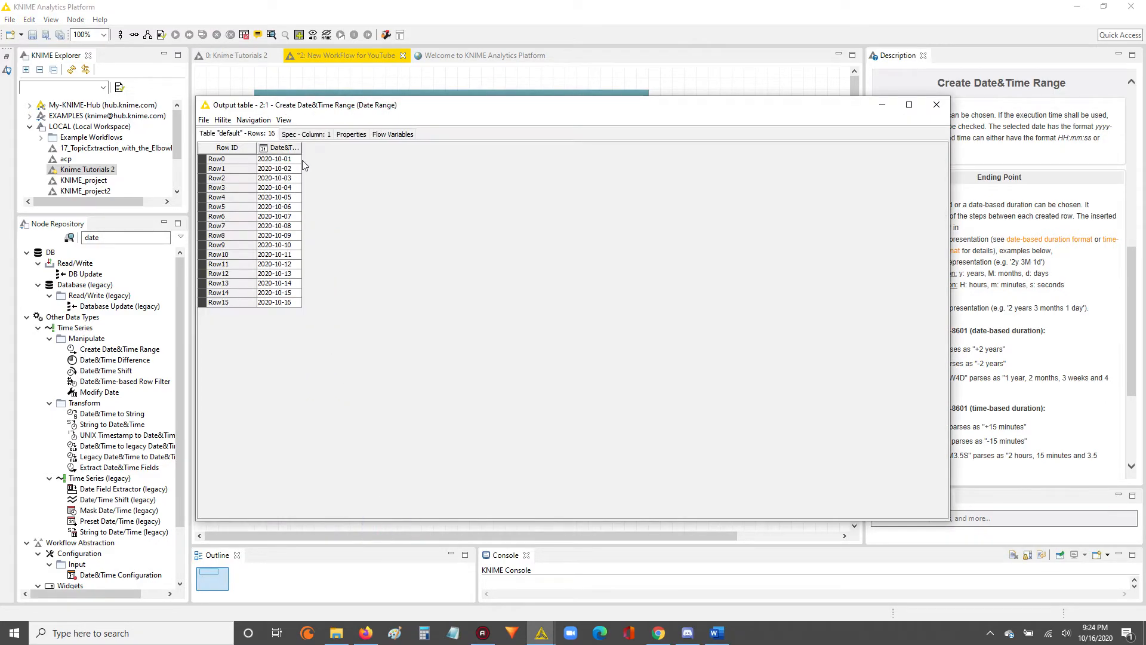
drag(299, 148, 374, 149)
click(341, 161)
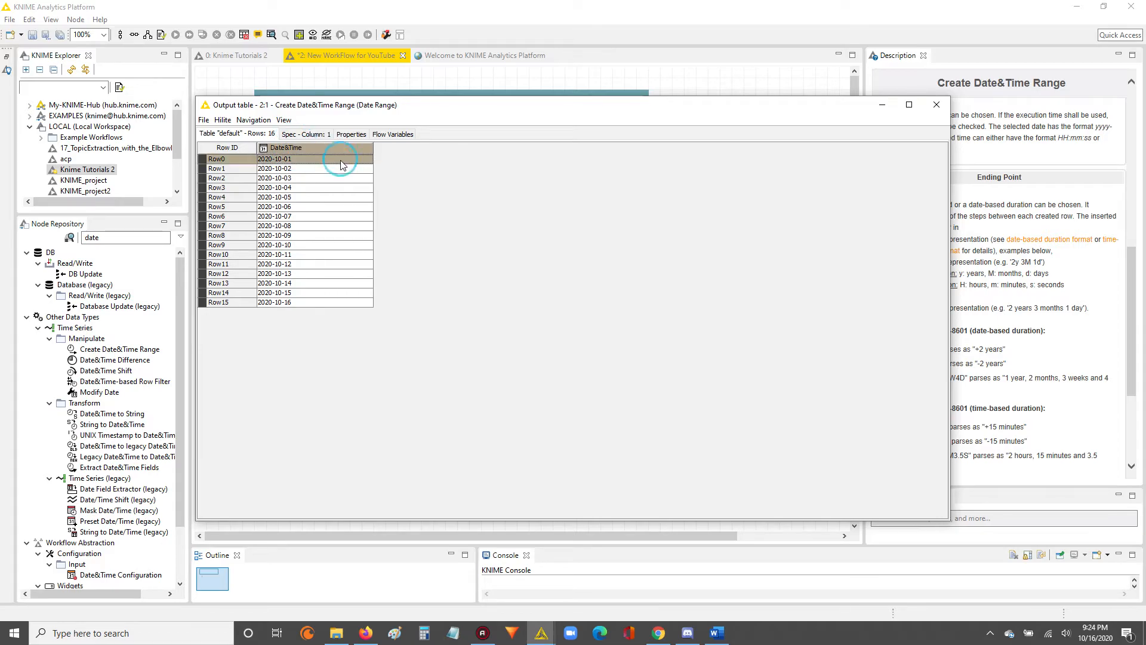
shift+click(360, 170)
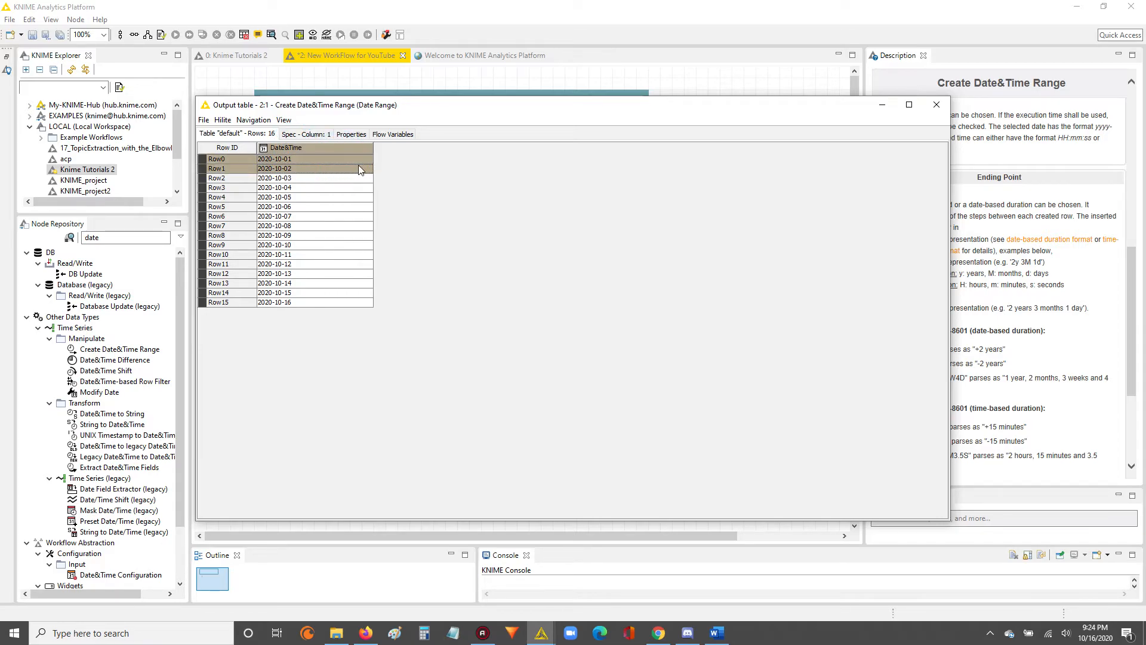
shift+click(358, 186)
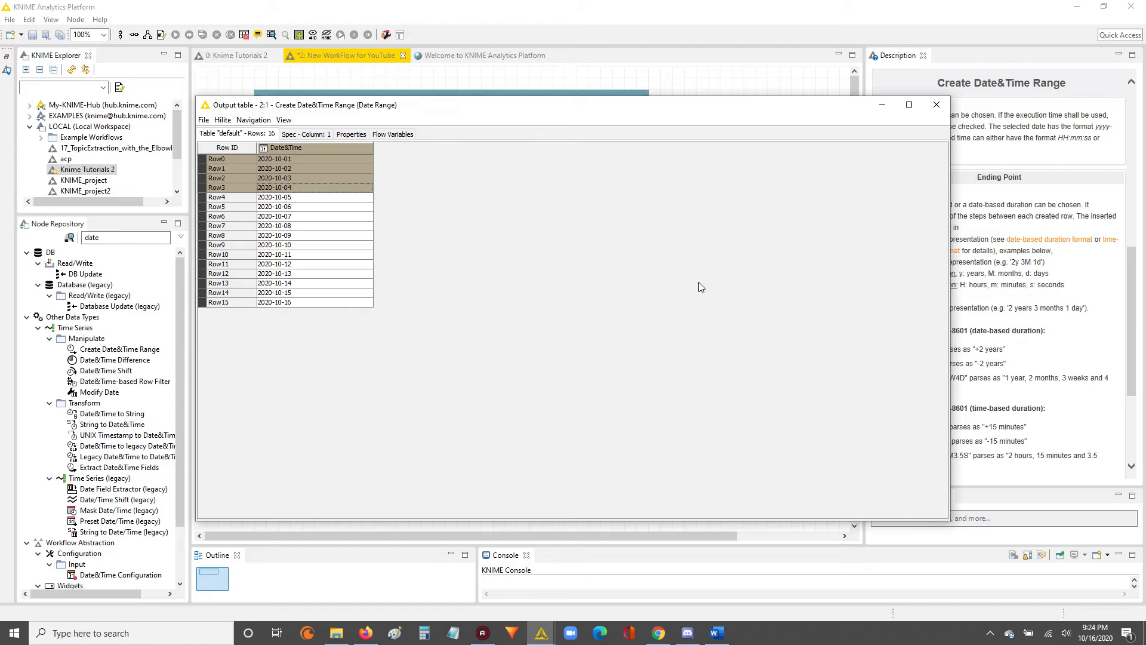
click(936, 104)
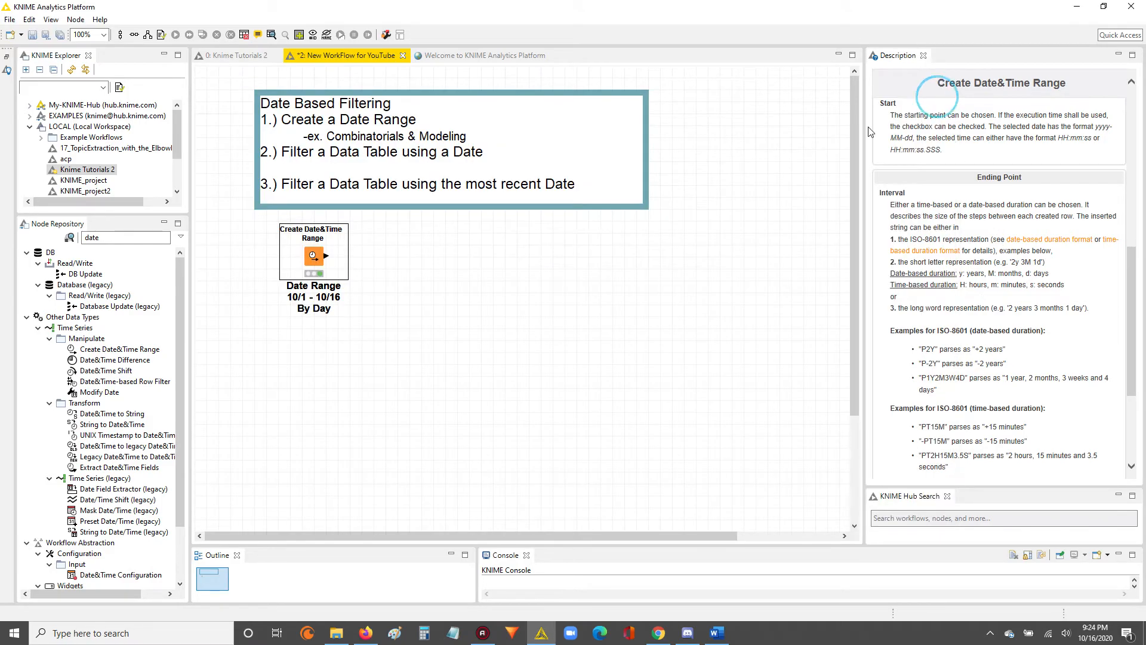
- Change the interval of the Create Date&Time Range node to 2d and apply it, accepting the node reset
double_click(318, 261)
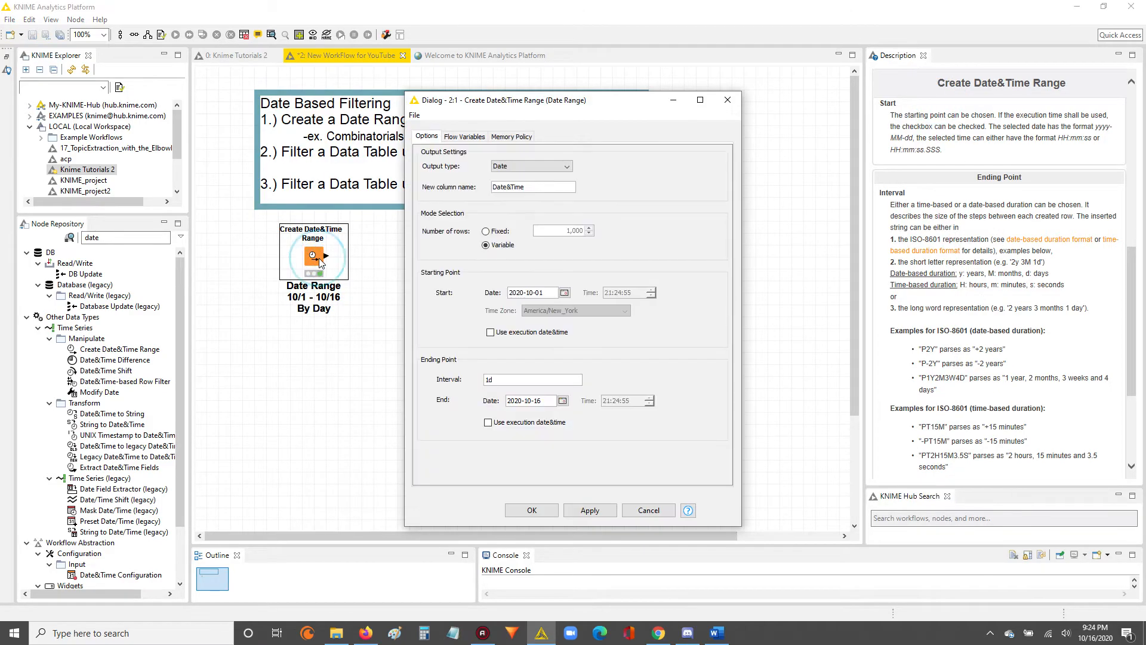
drag(493, 380, 479, 370)
text(2)
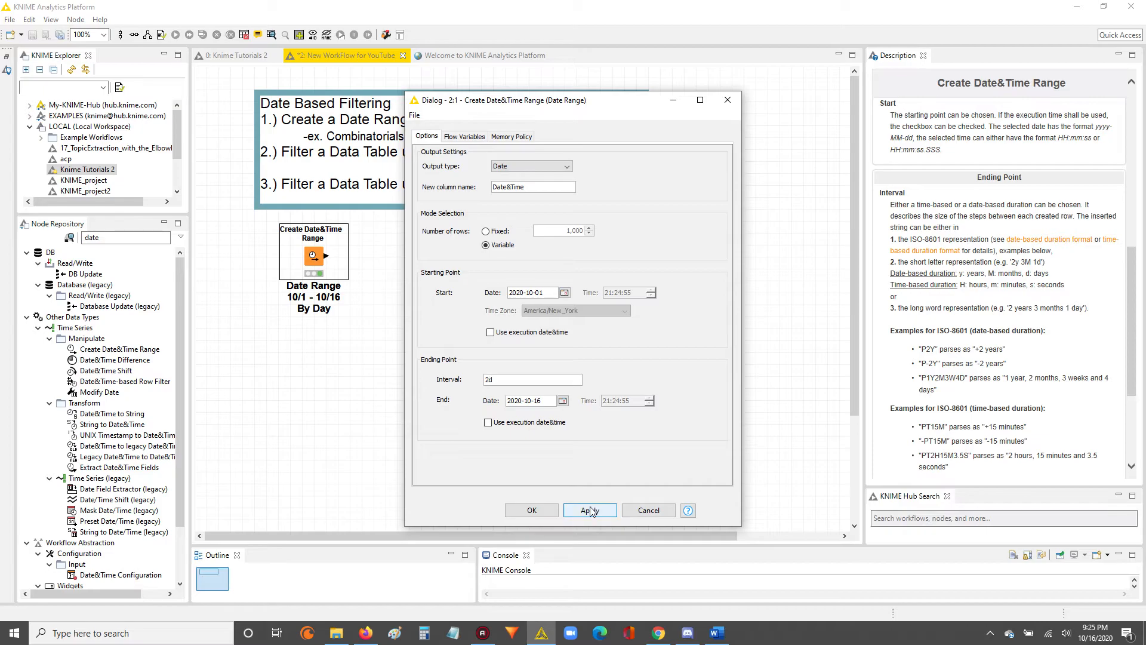
click(591, 511)
click(650, 328)
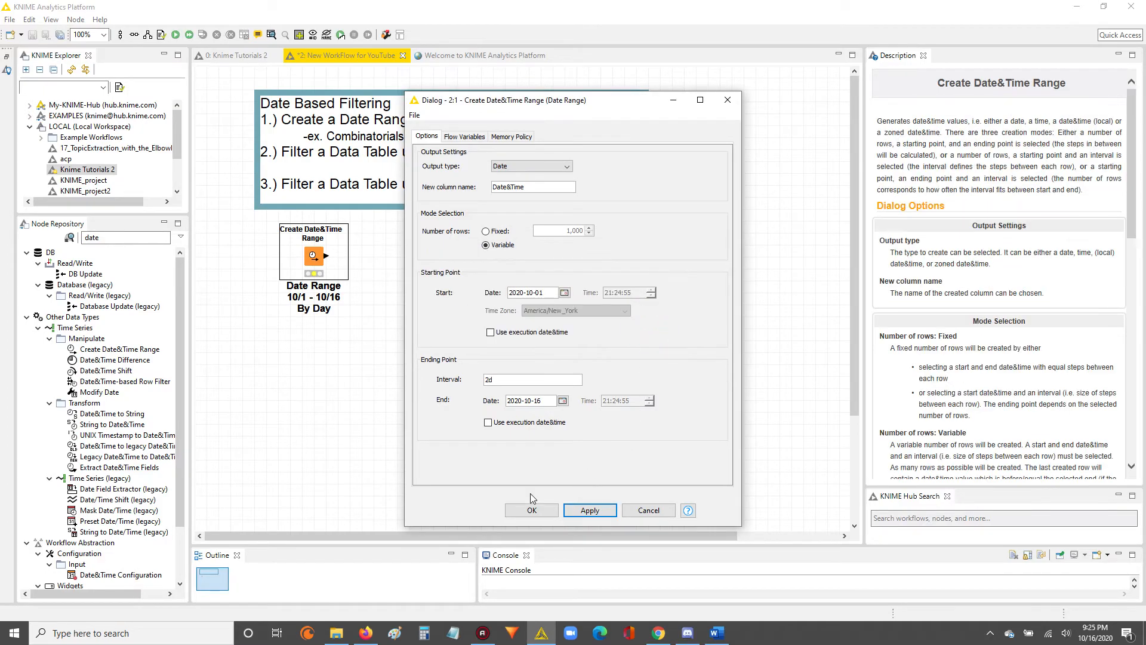
click(531, 512)
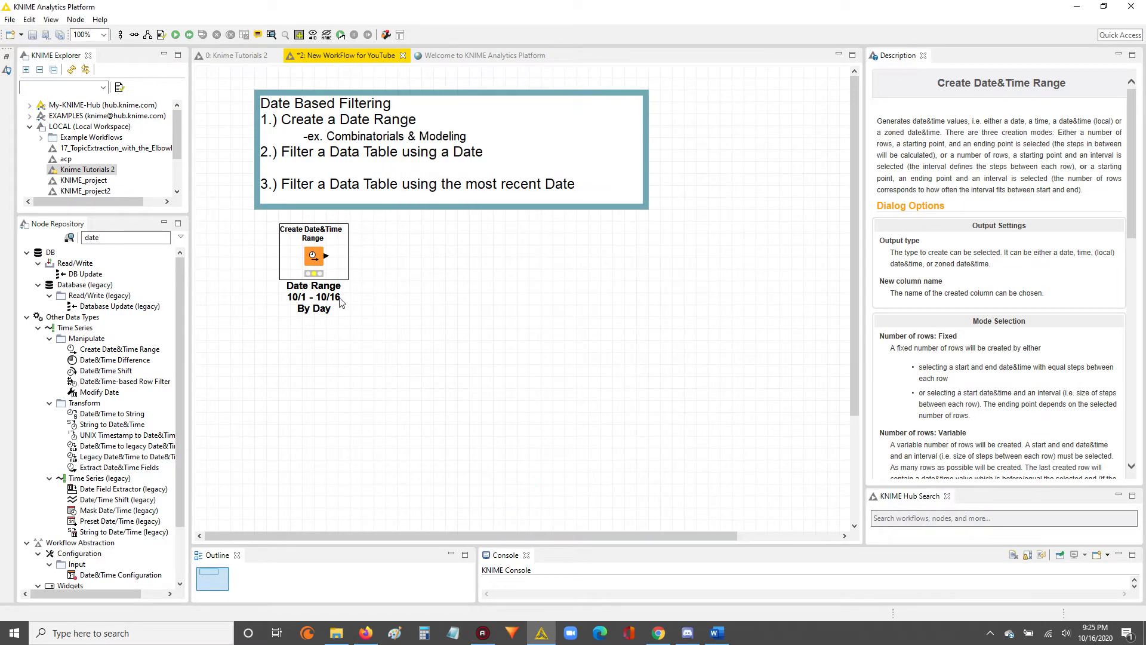
- Execute the node with the new interval and check the spacing between the first few dates in its output table
right_click(313, 255)
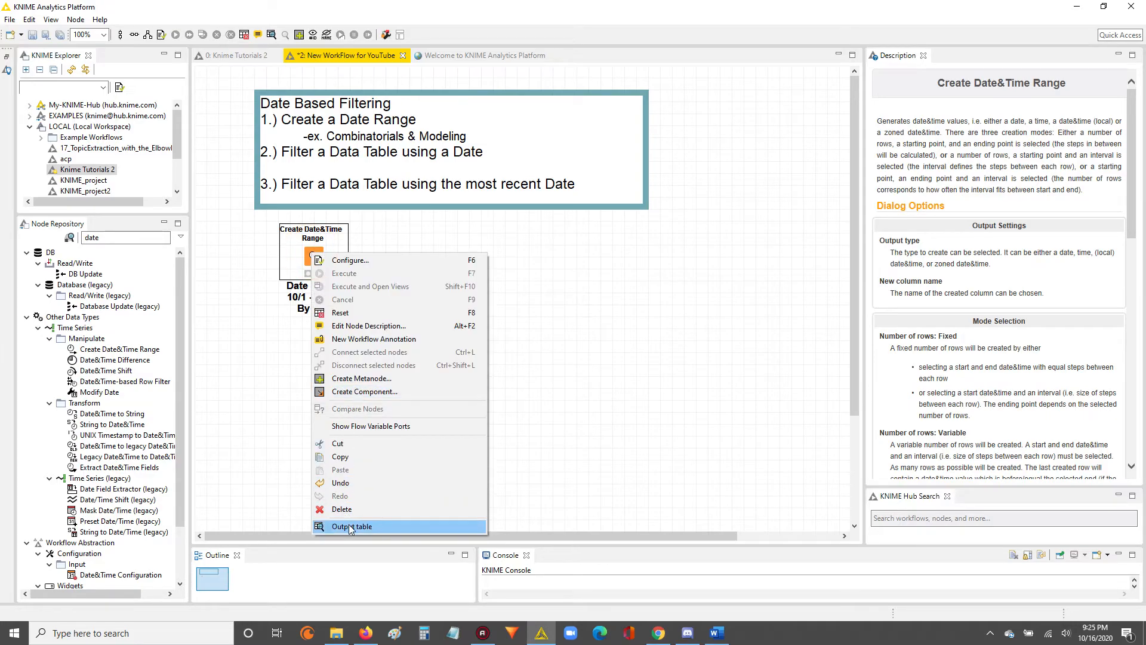
click(351, 527)
drag(305, 147, 341, 146)
click(330, 162)
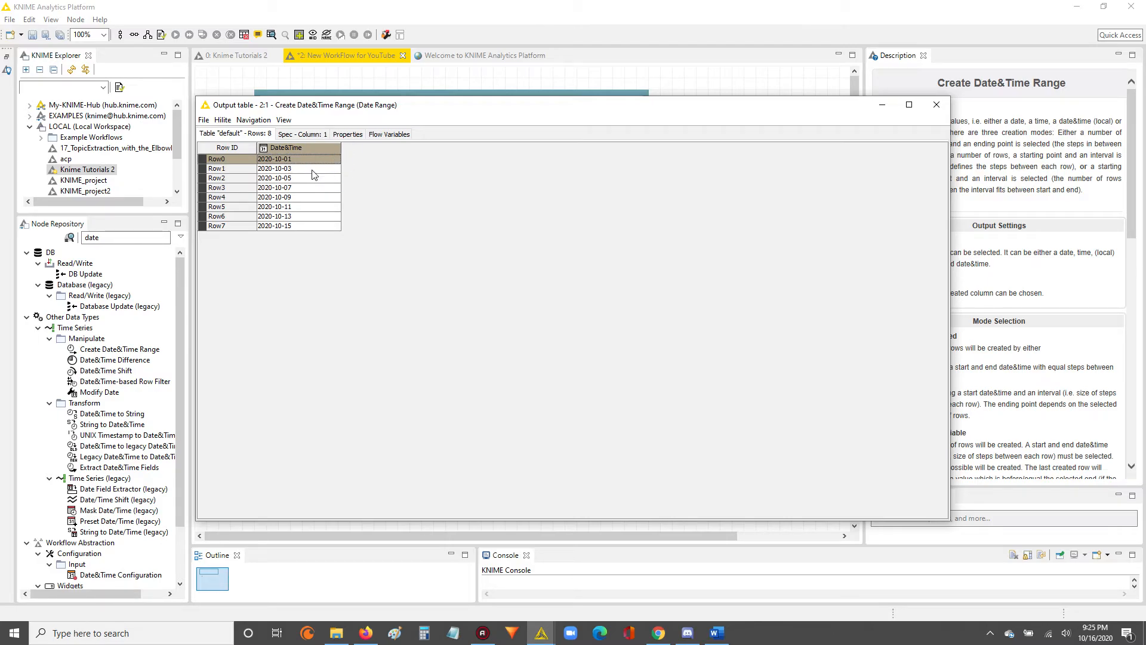
click(312, 169)
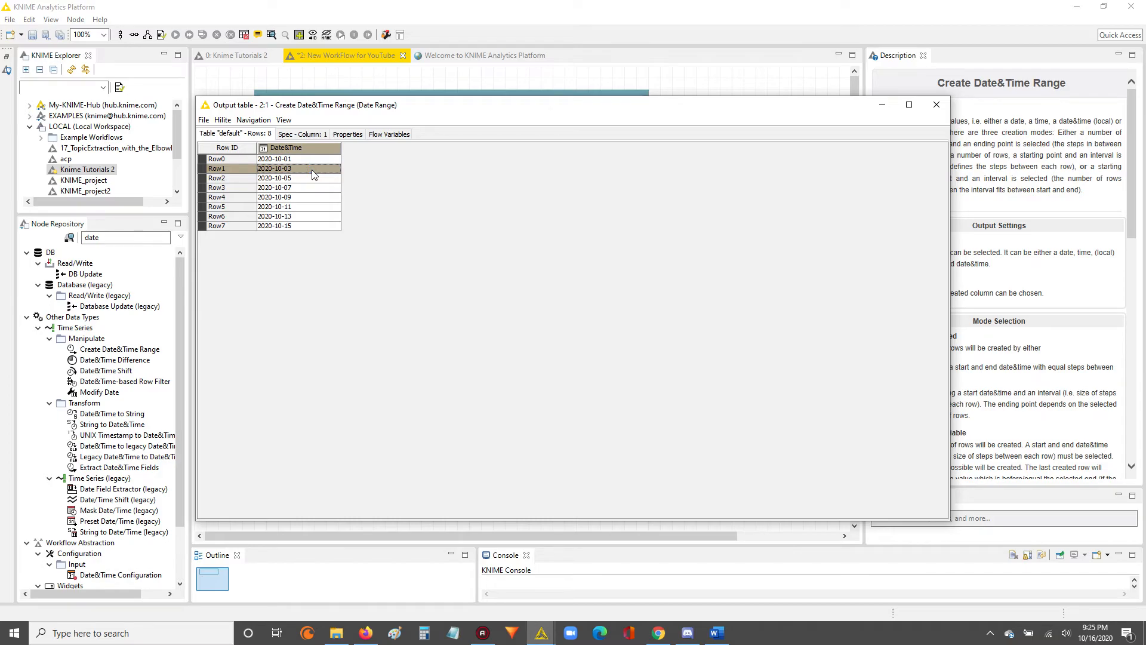
click(302, 179)
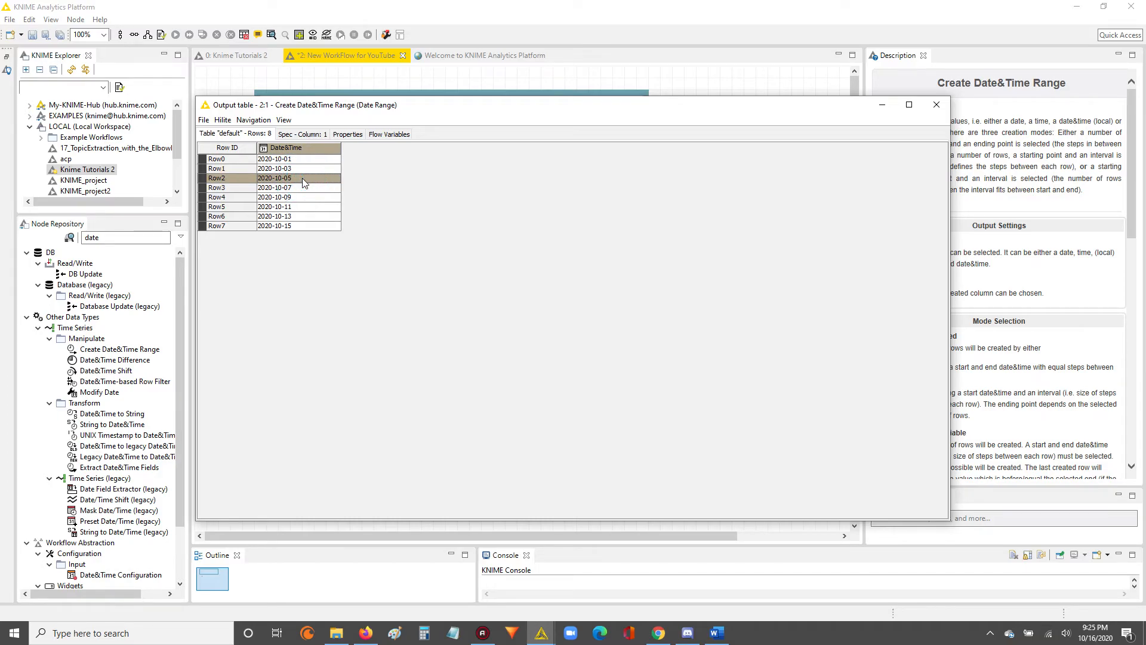
click(937, 104)
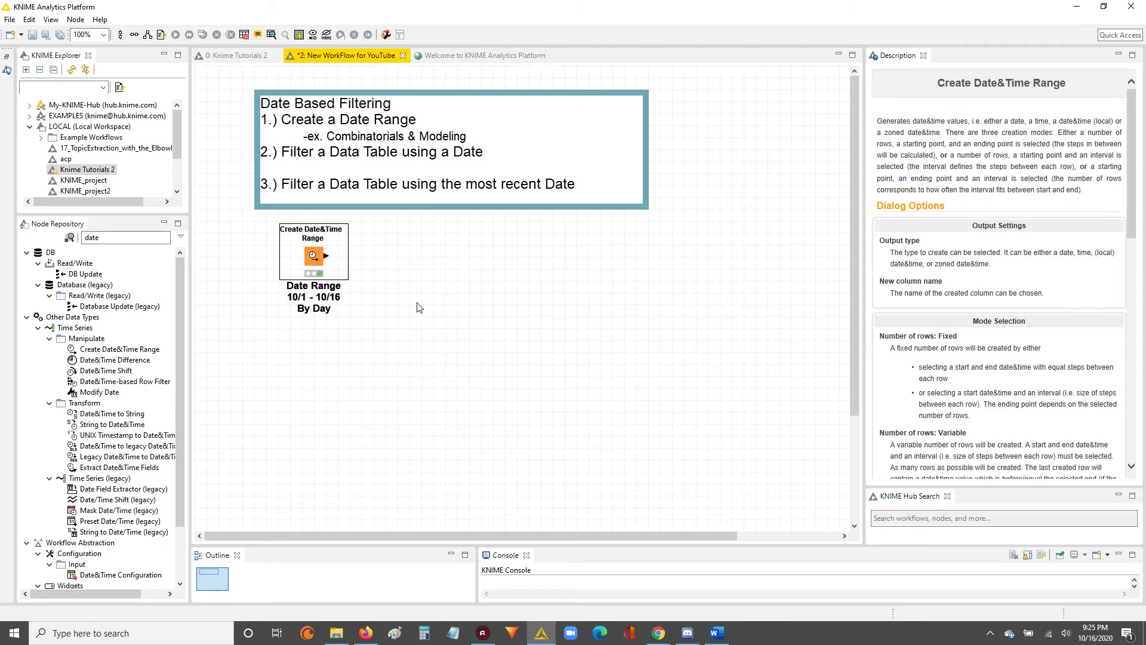